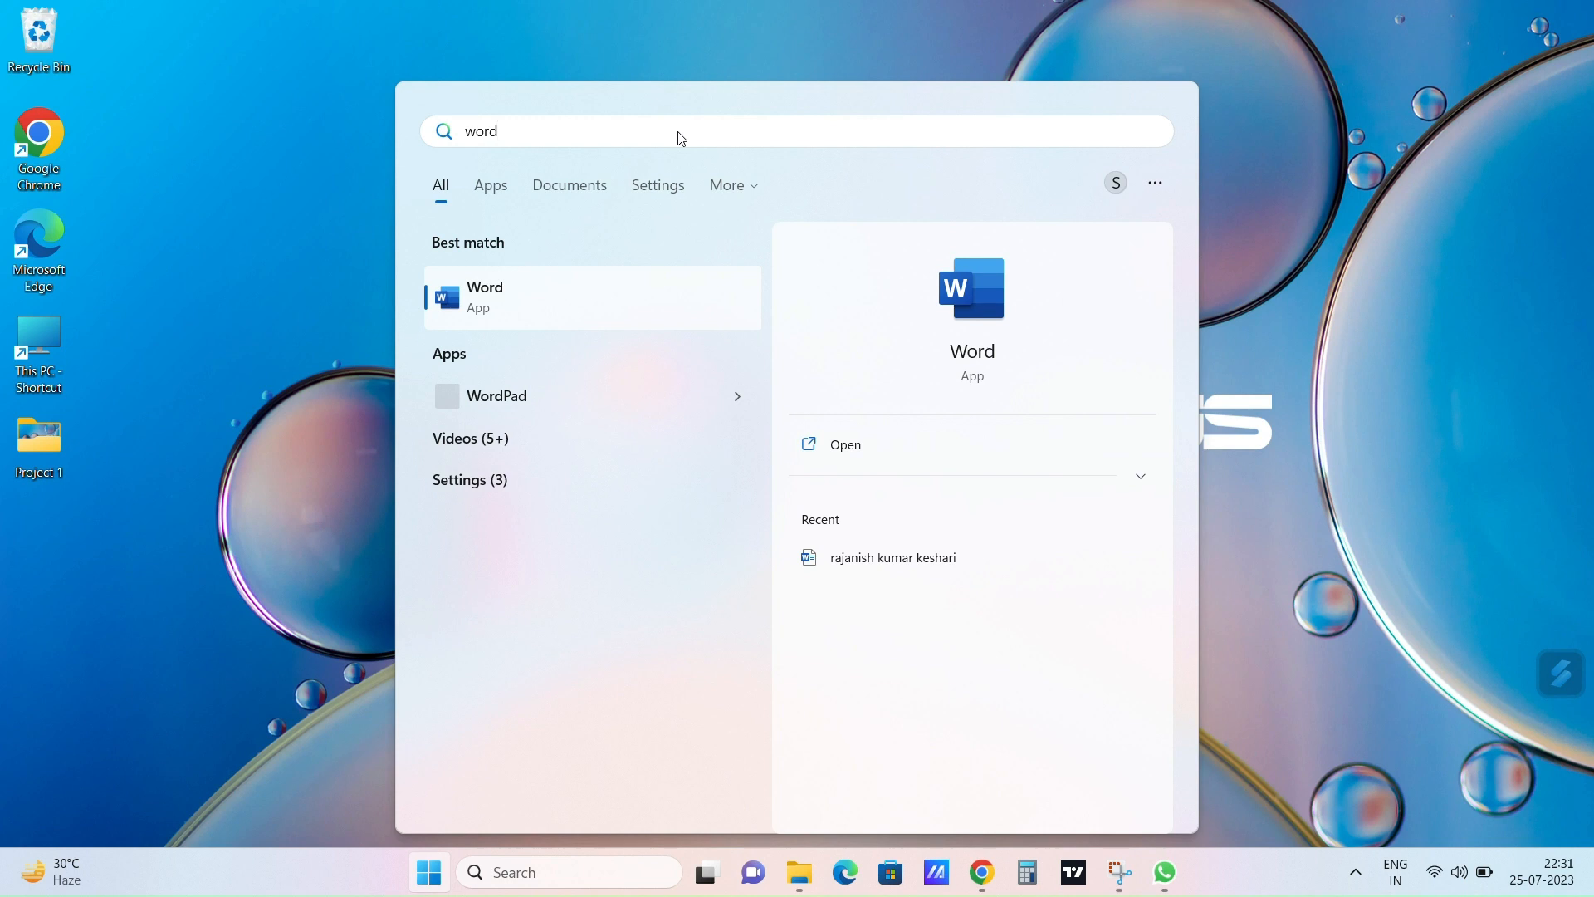
Step: Launch Word with a new blank document and bring up its commands for inserting objects
{"action": "left_click", "coordinate": [495, 301]}
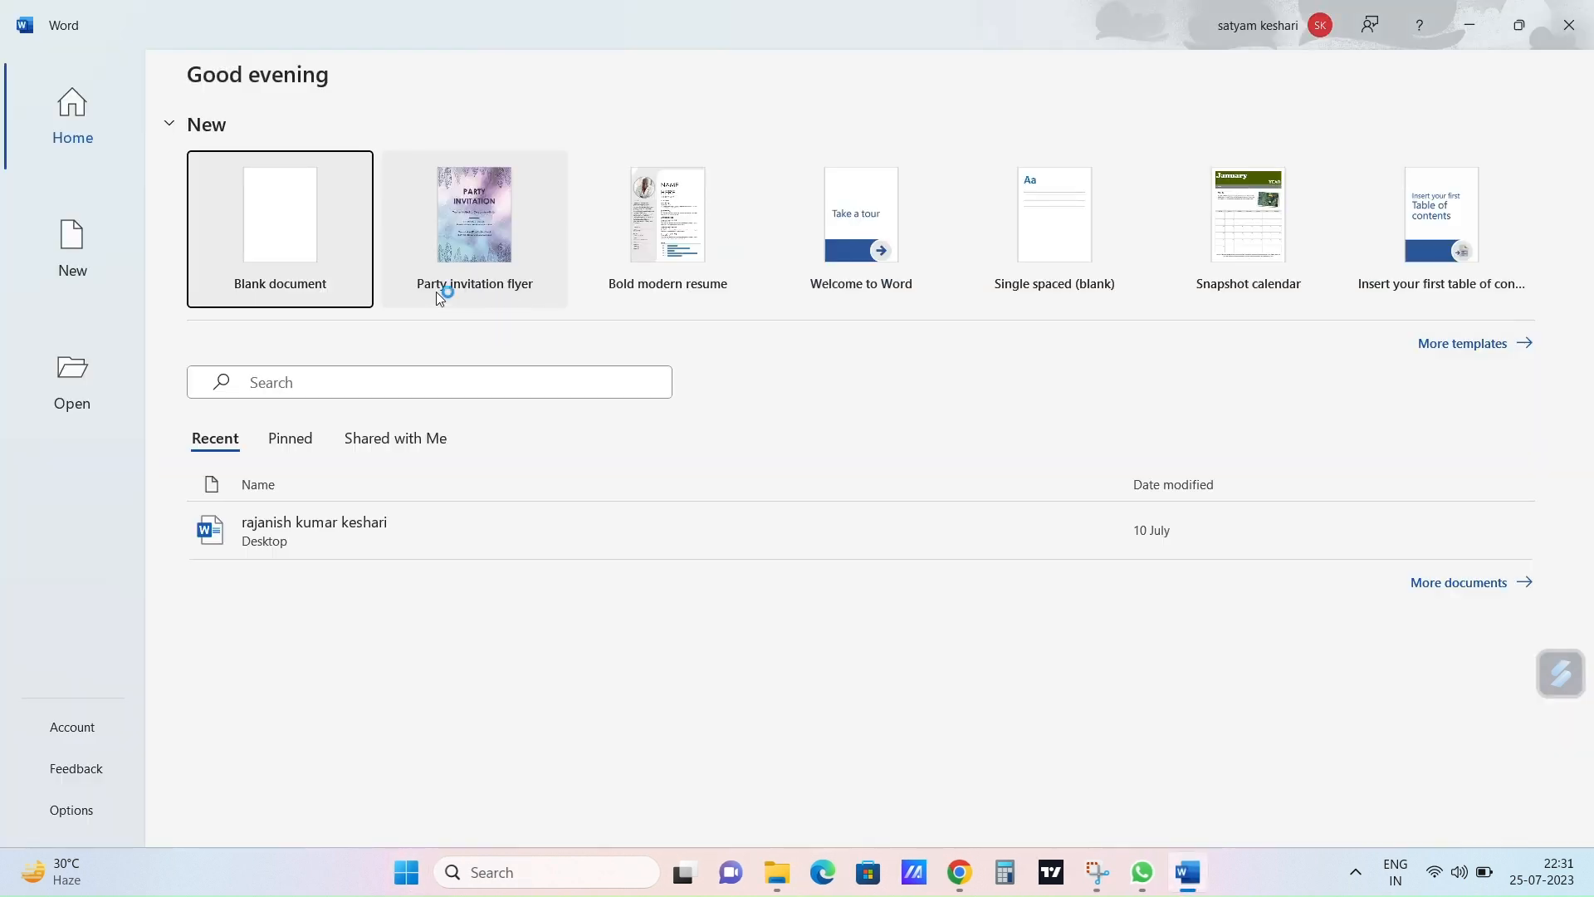
{"action": "left_click", "coordinate": [306, 264]}
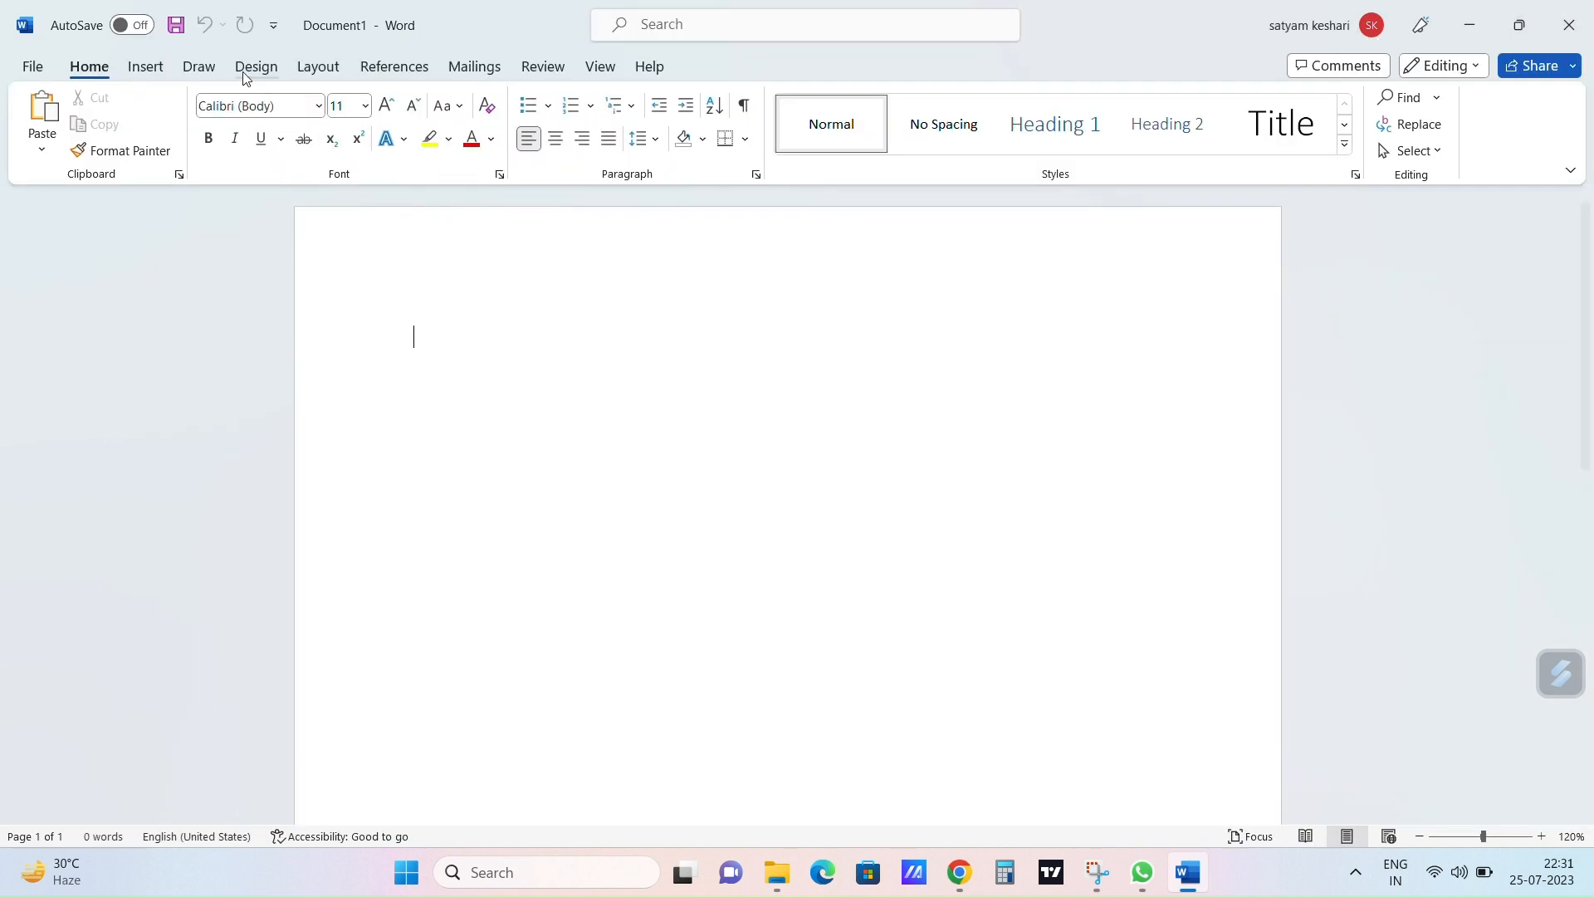
{"action": "left_click", "coordinate": [146, 67]}
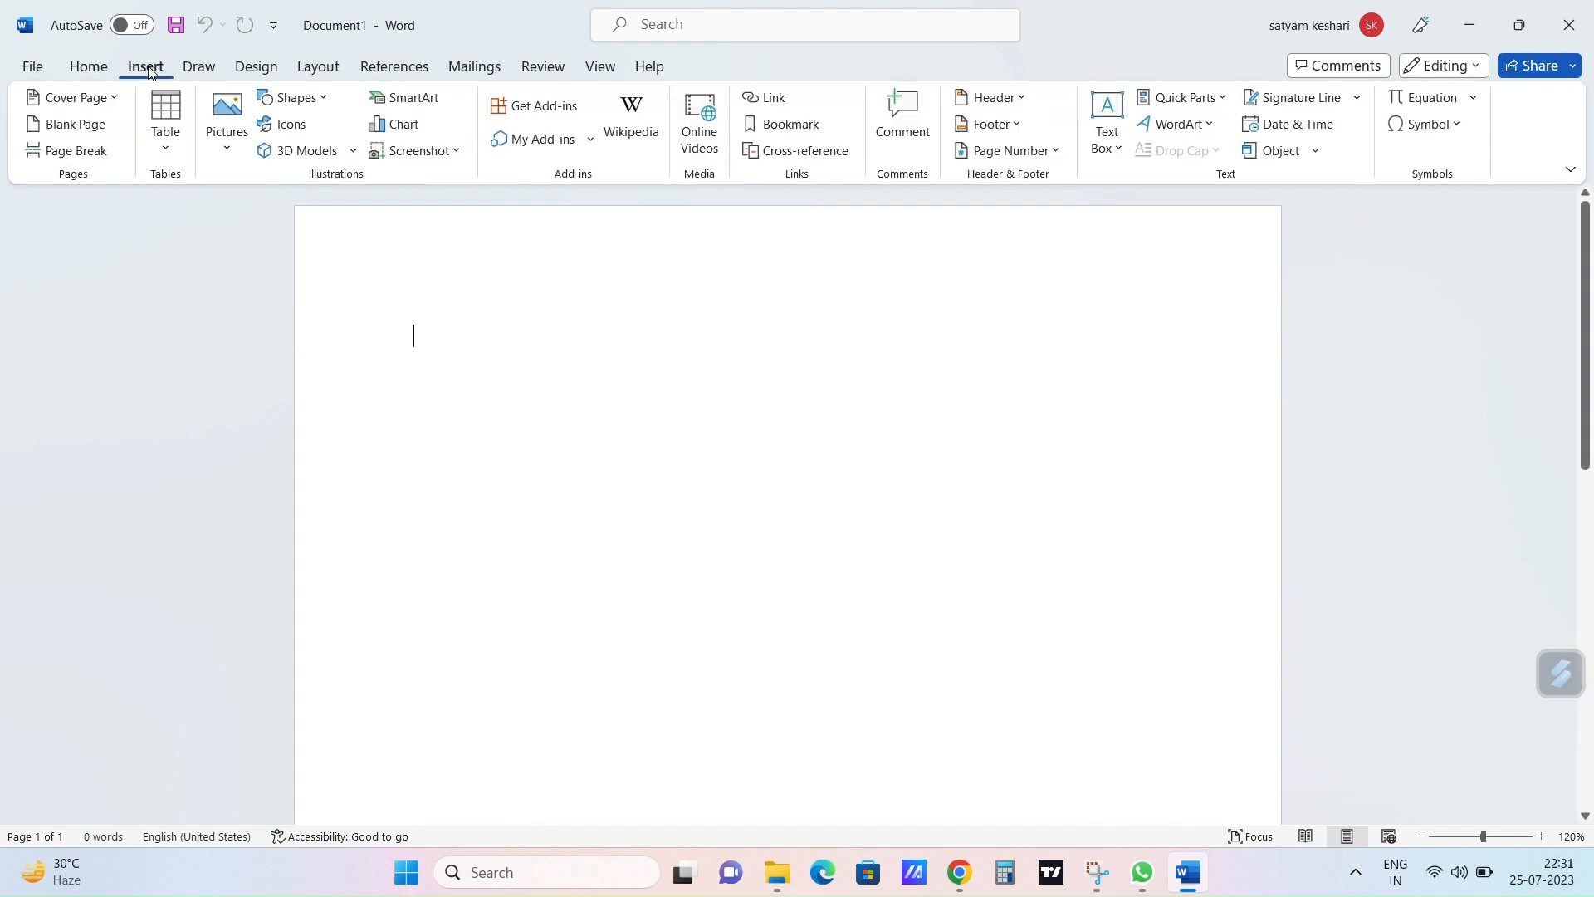
{"action": "left_click", "coordinate": [354, 151]}
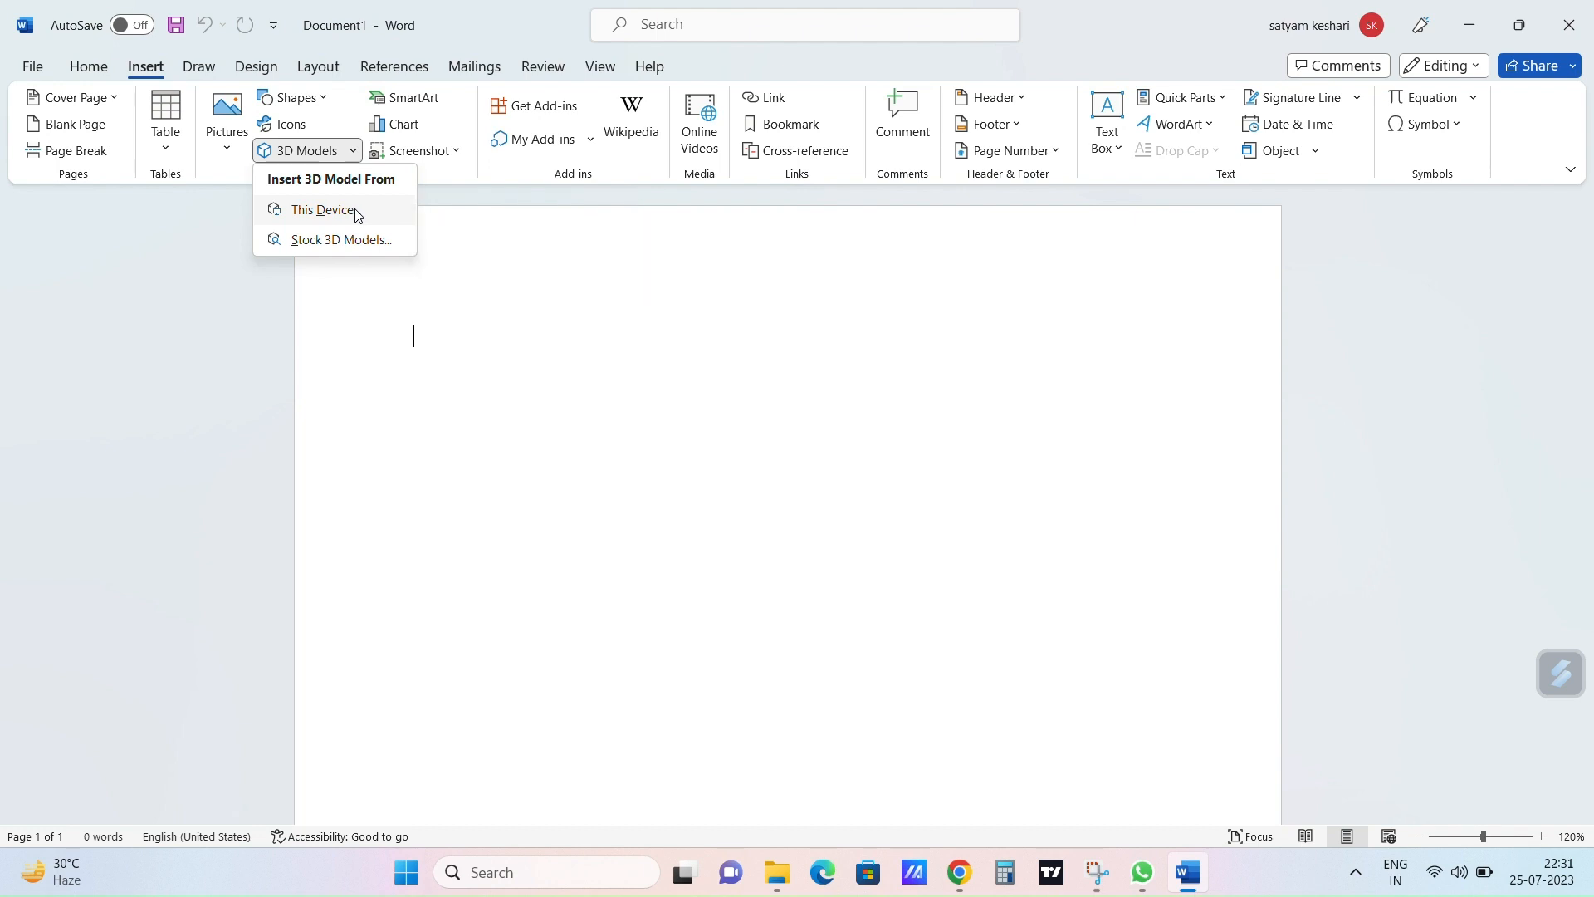
{"action": "left_click", "coordinate": [357, 212]}
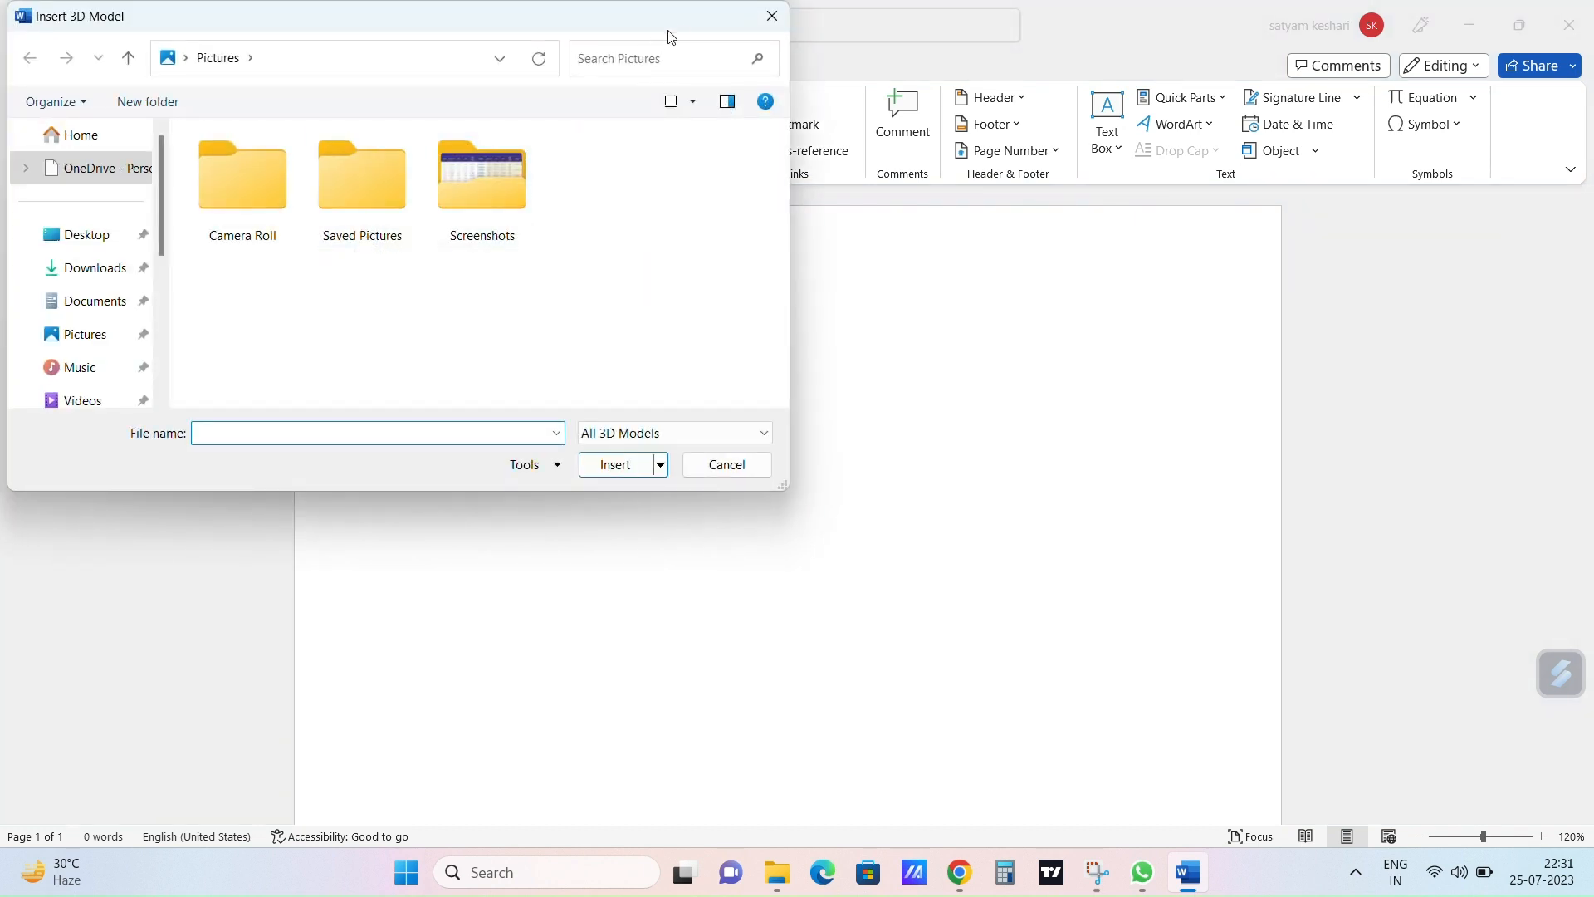
{"action": "left_click", "coordinate": [718, 20]}
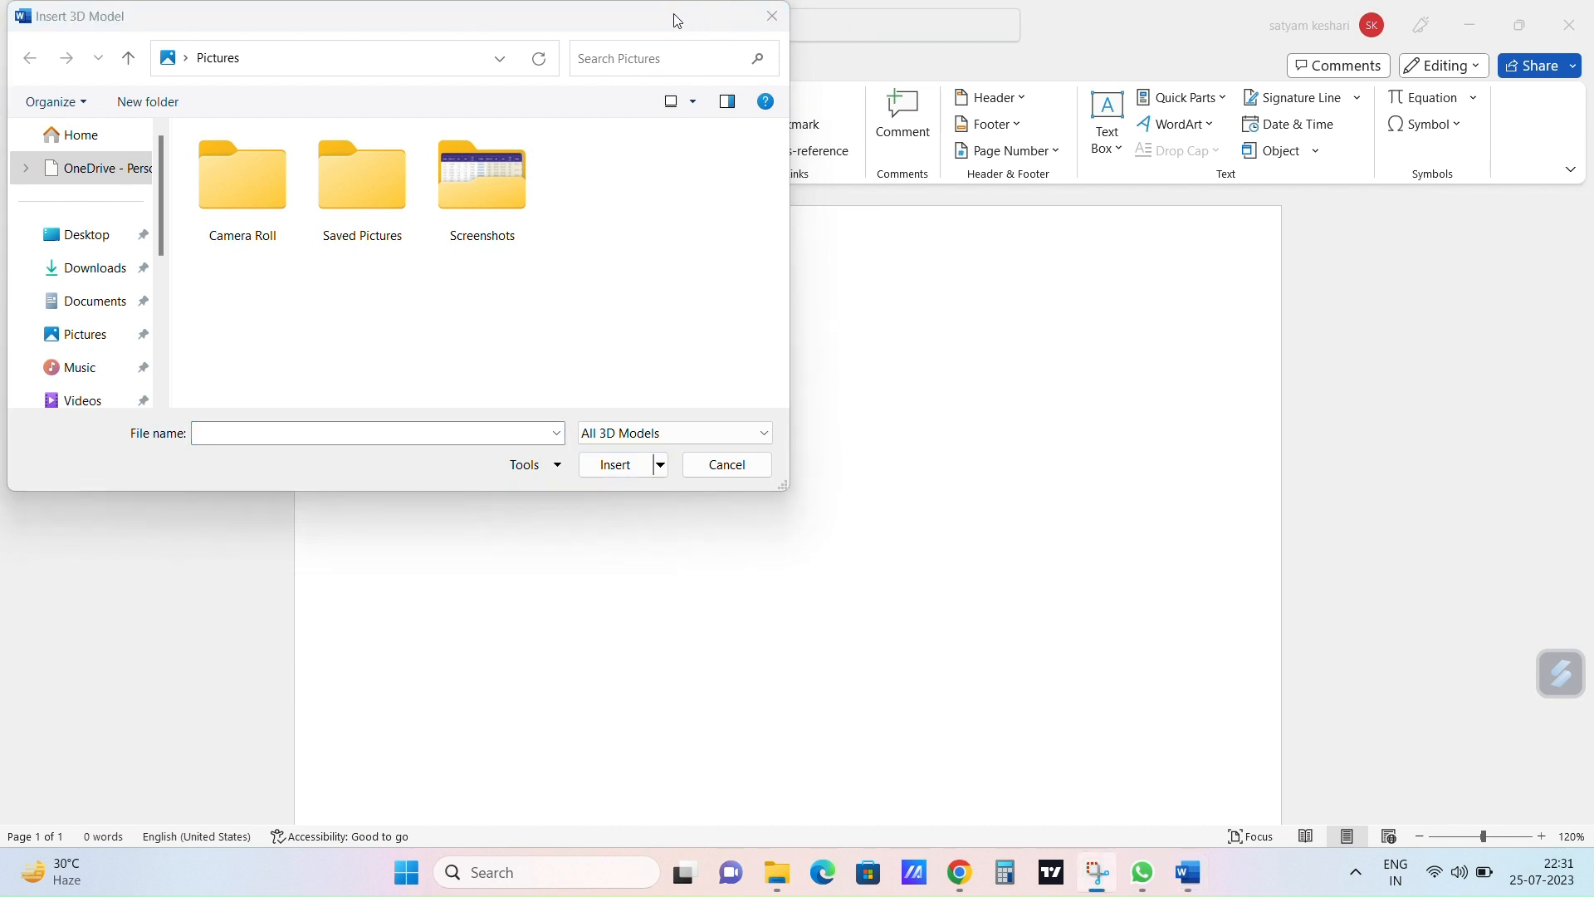
{"action": "left_click_drag", "start_coordinate": [678, 20], "coordinate": [652, 95]}
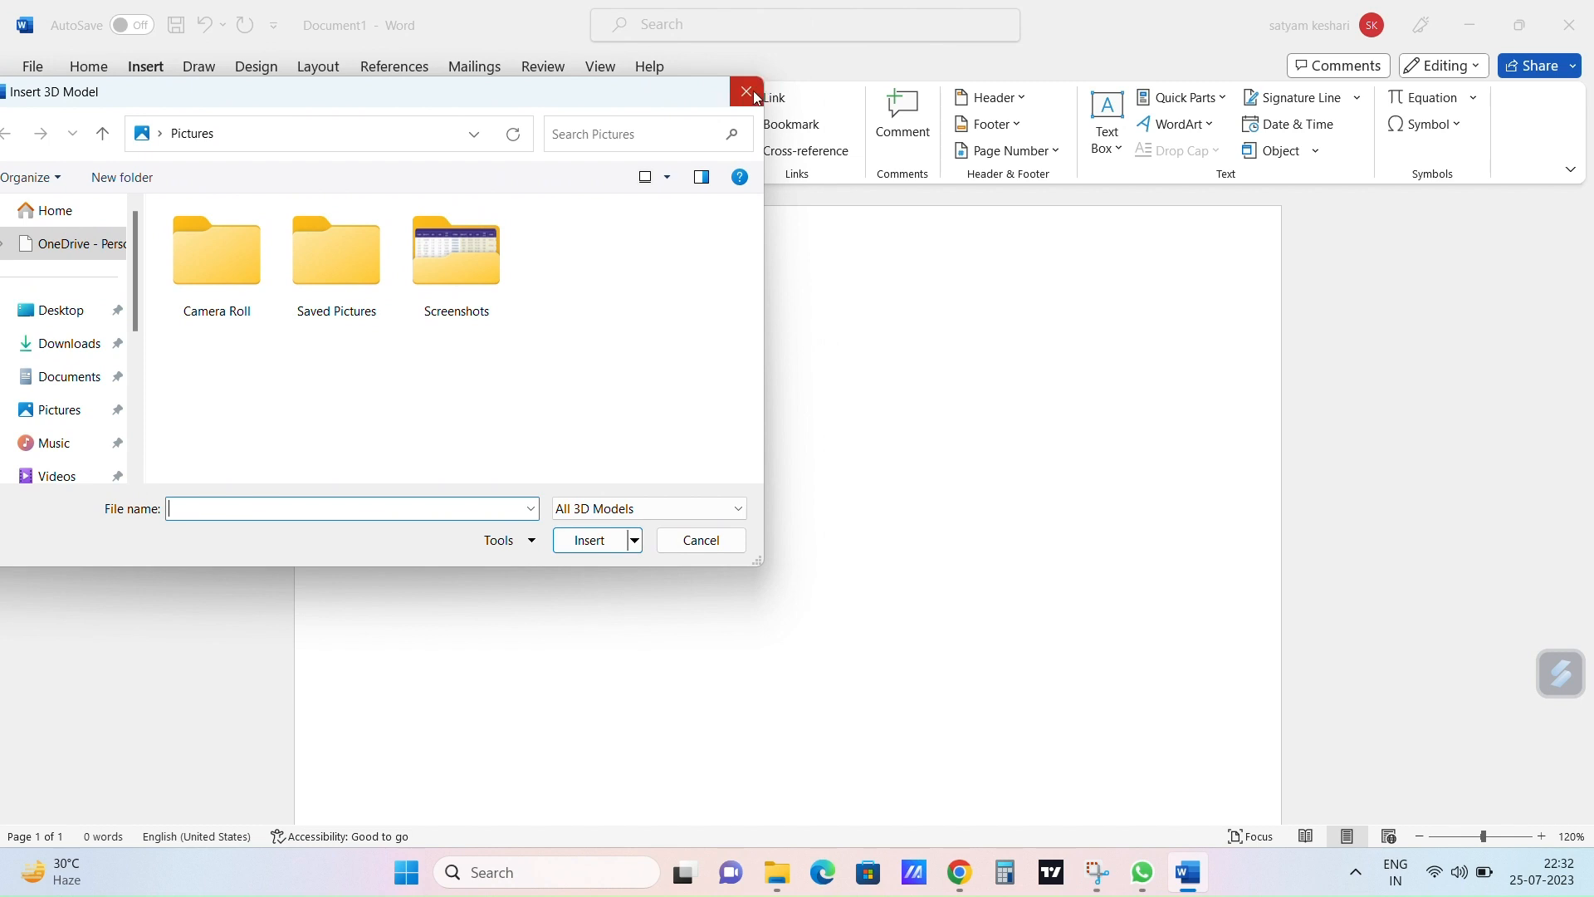
{"action": "left_click", "coordinate": [748, 93]}
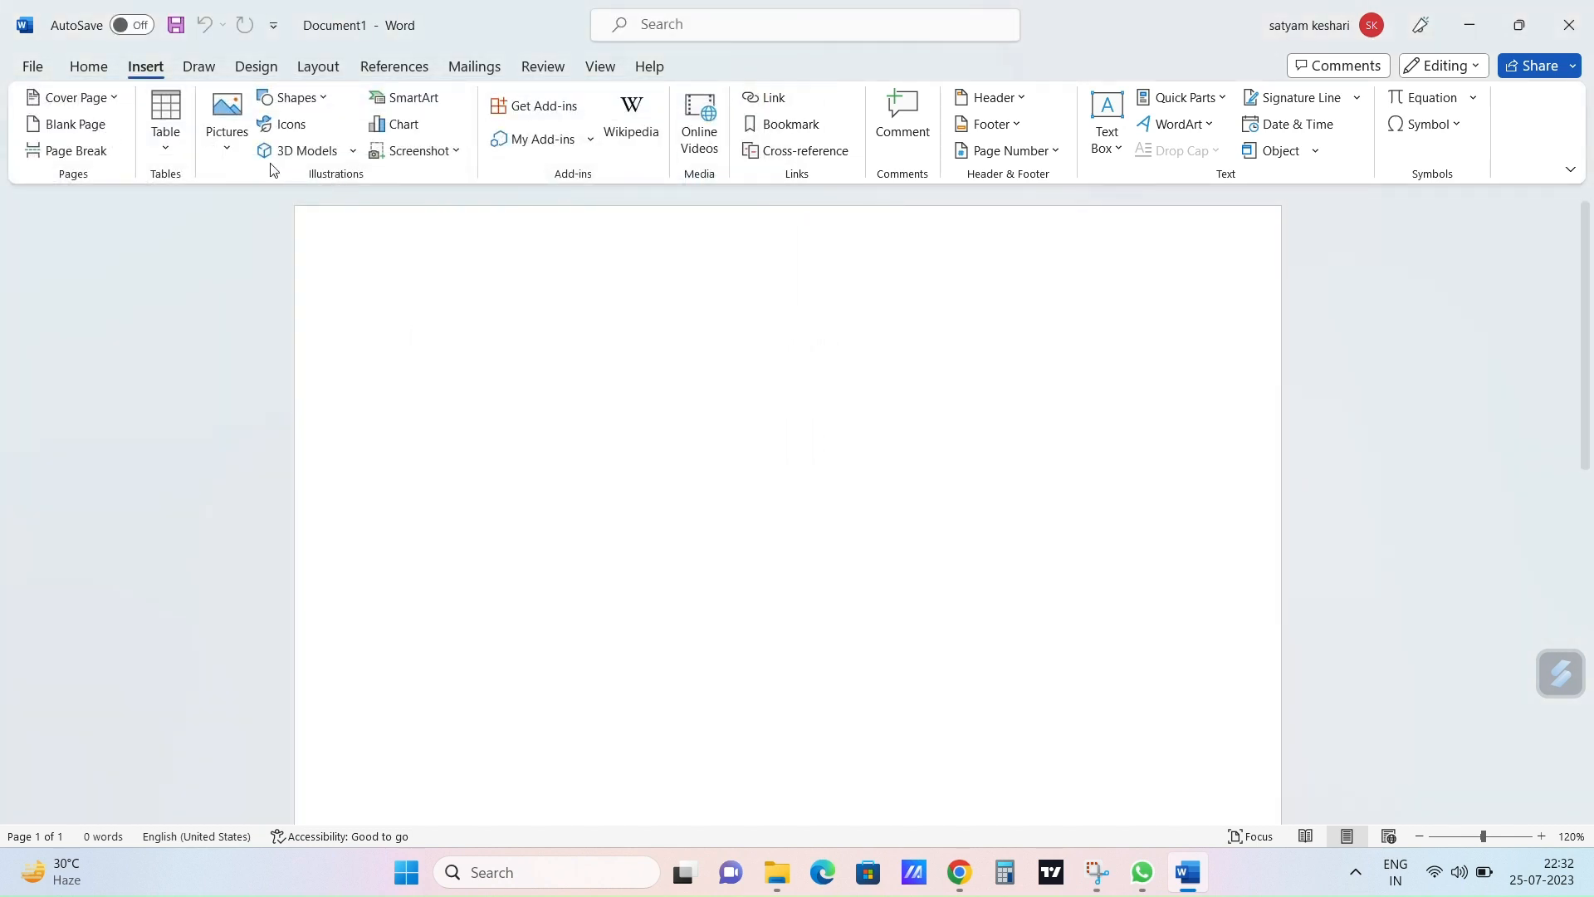
Step: Insert the winking emoji with its tongue out from the Emoji category of the stock 3D models
{"action": "left_click", "coordinate": [353, 152]}
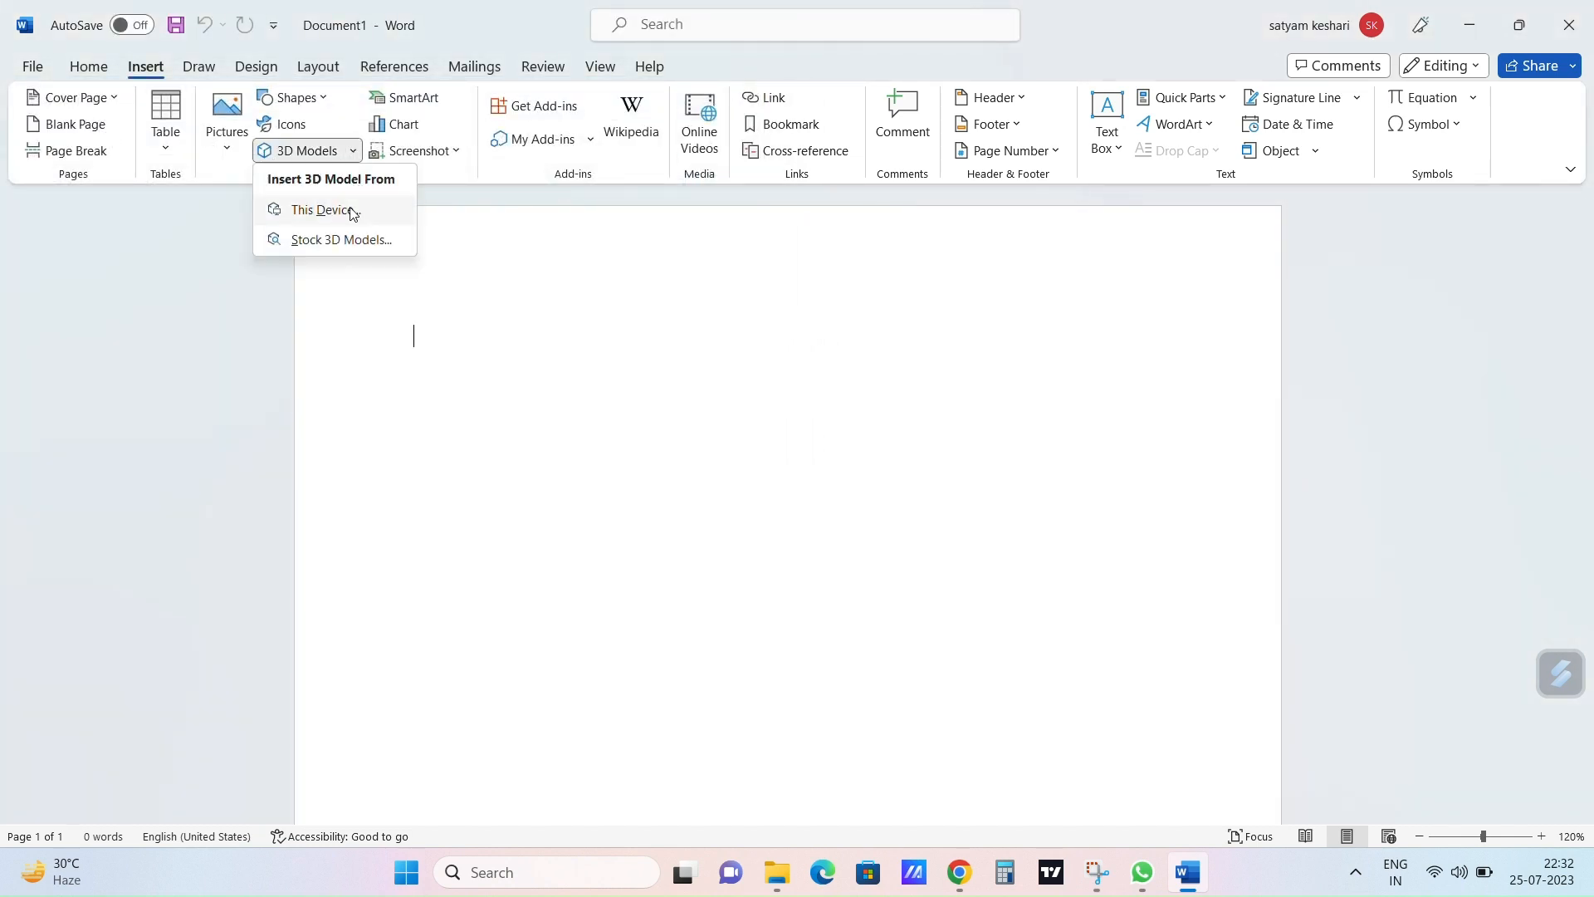
{"action": "left_click", "coordinate": [347, 240]}
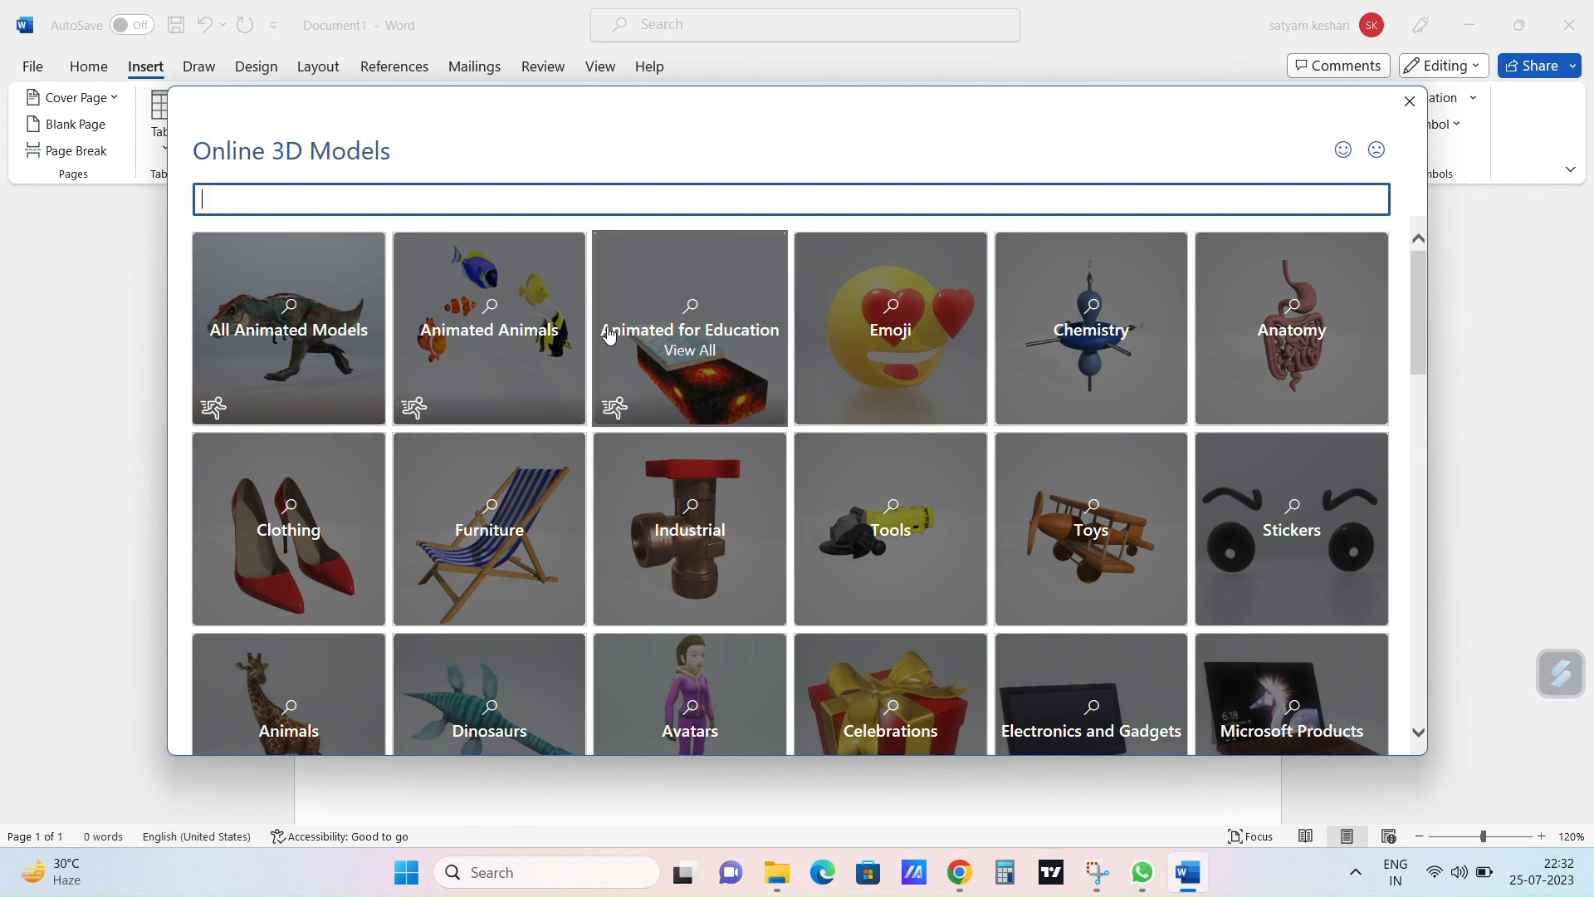
{"action": "scroll", "coordinate": [1054, 402], "scroll_direction": "down", "scroll_amount": 1}
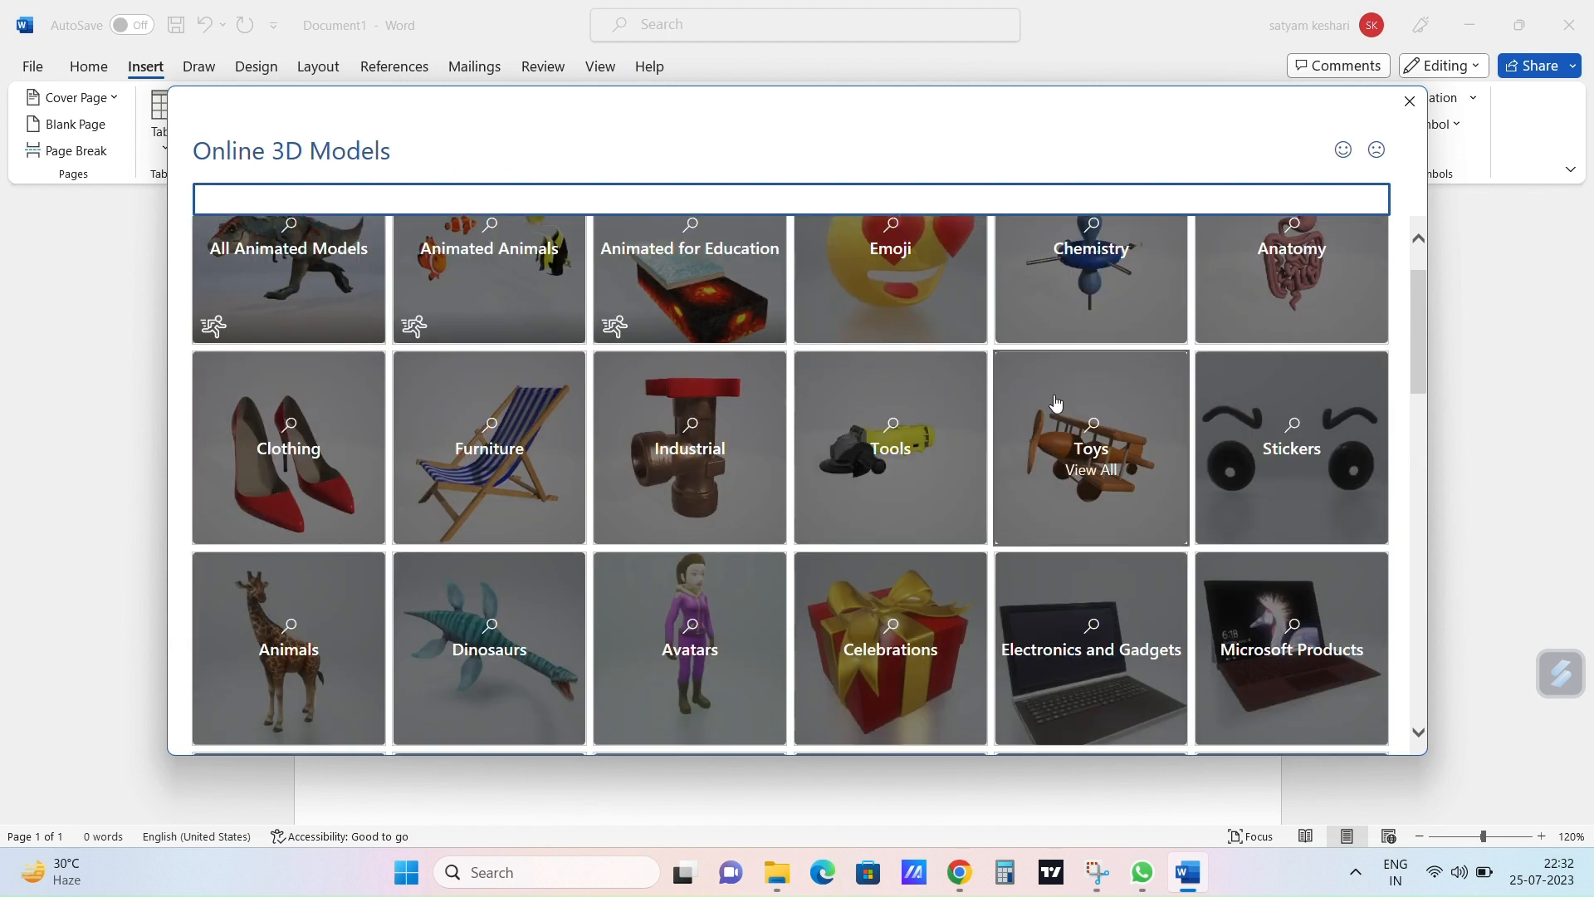
{"action": "scroll", "coordinate": [1055, 402], "scroll_direction": "up", "scroll_amount": 1}
{"action": "left_click", "coordinate": [922, 328]}
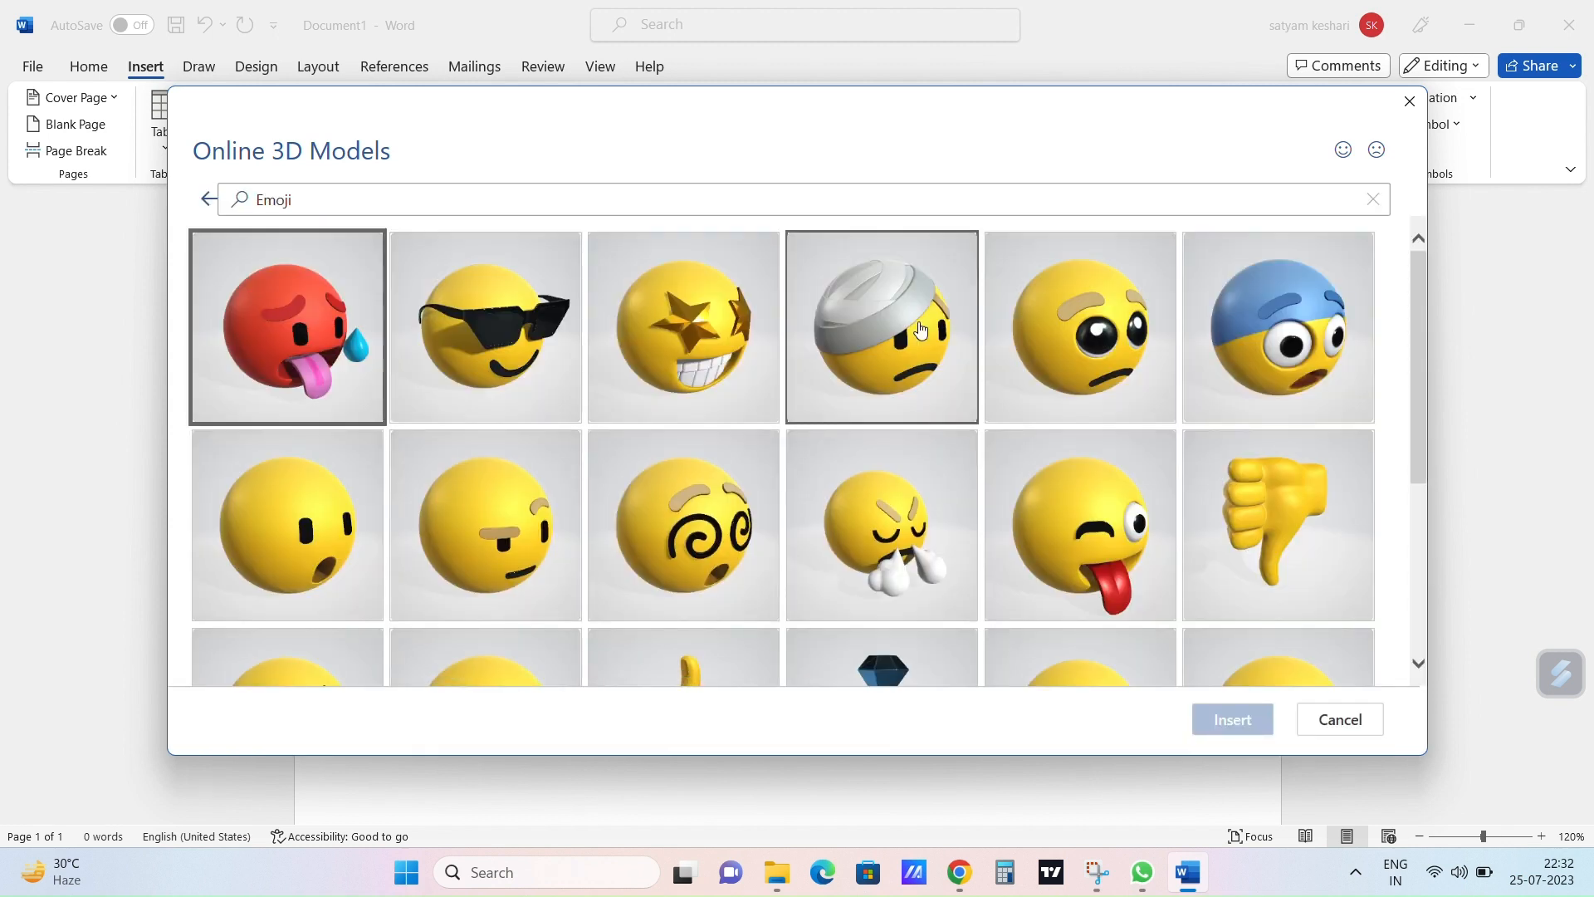
{"action": "left_click", "coordinate": [1038, 512]}
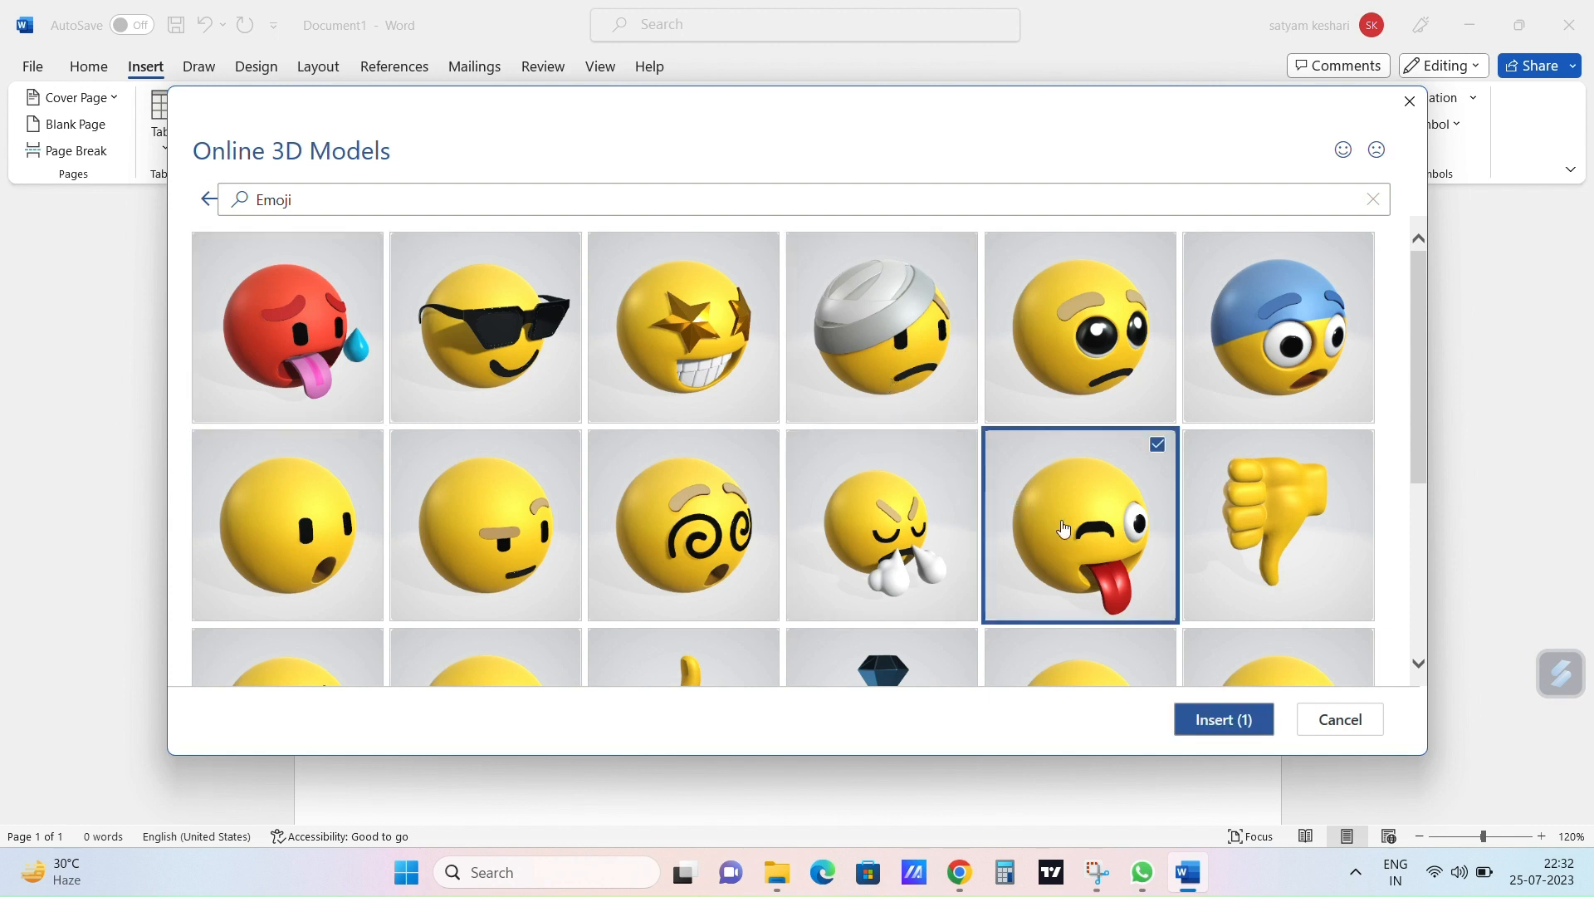
{"action": "left_click", "coordinate": [1204, 720]}
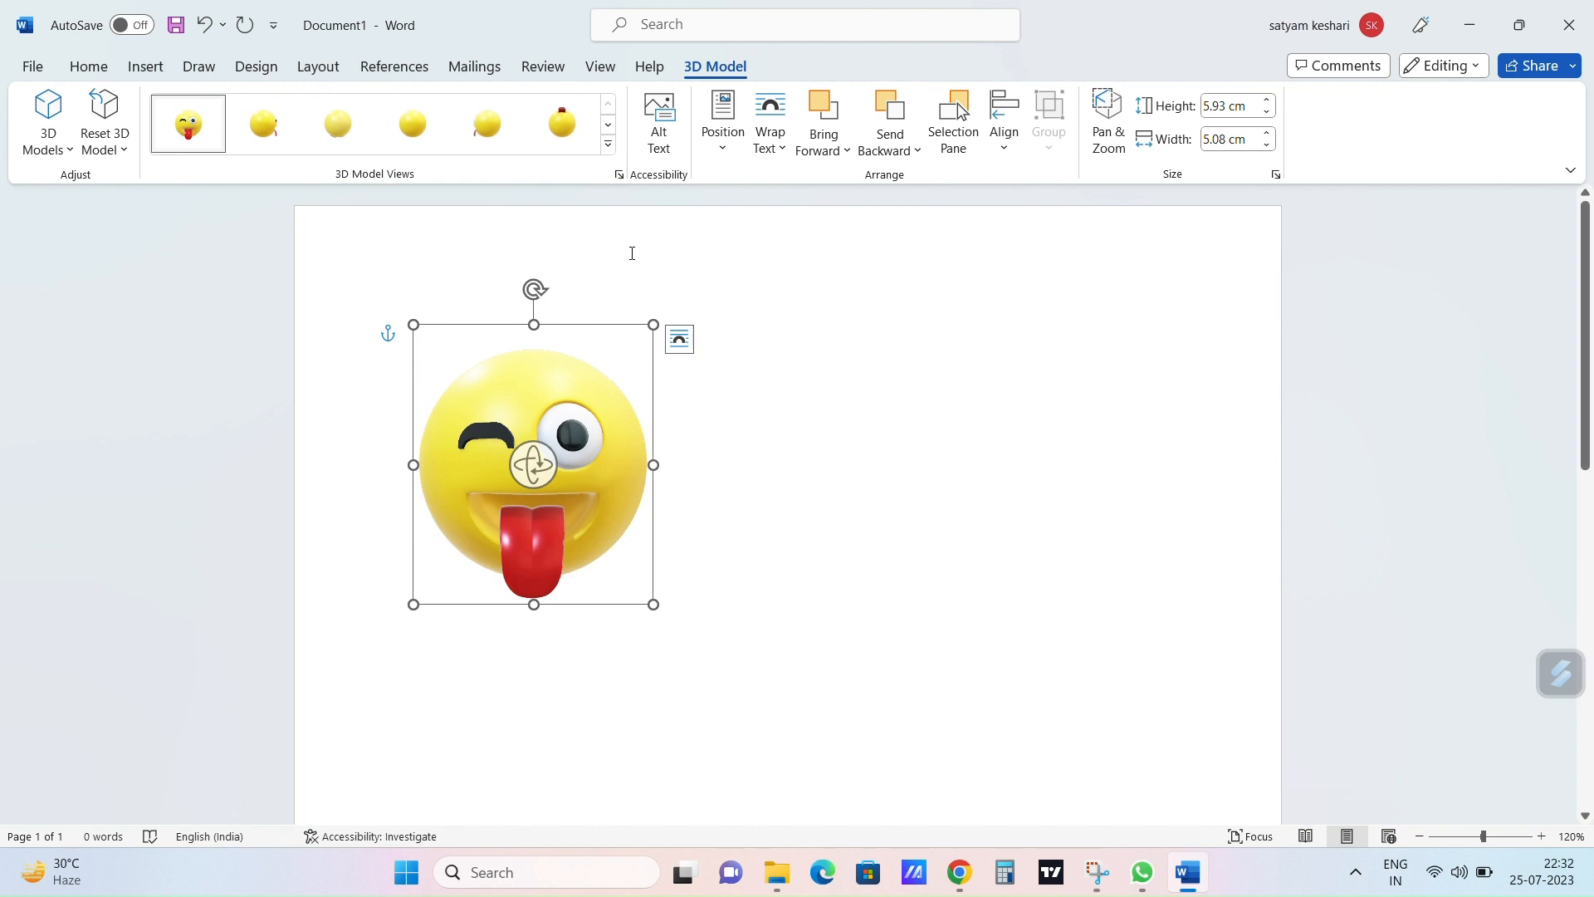
Step: Switch the emoji to the preset 3D view that shows its face from slightly above, and deselect it
{"action": "left_click", "coordinate": [609, 146]}
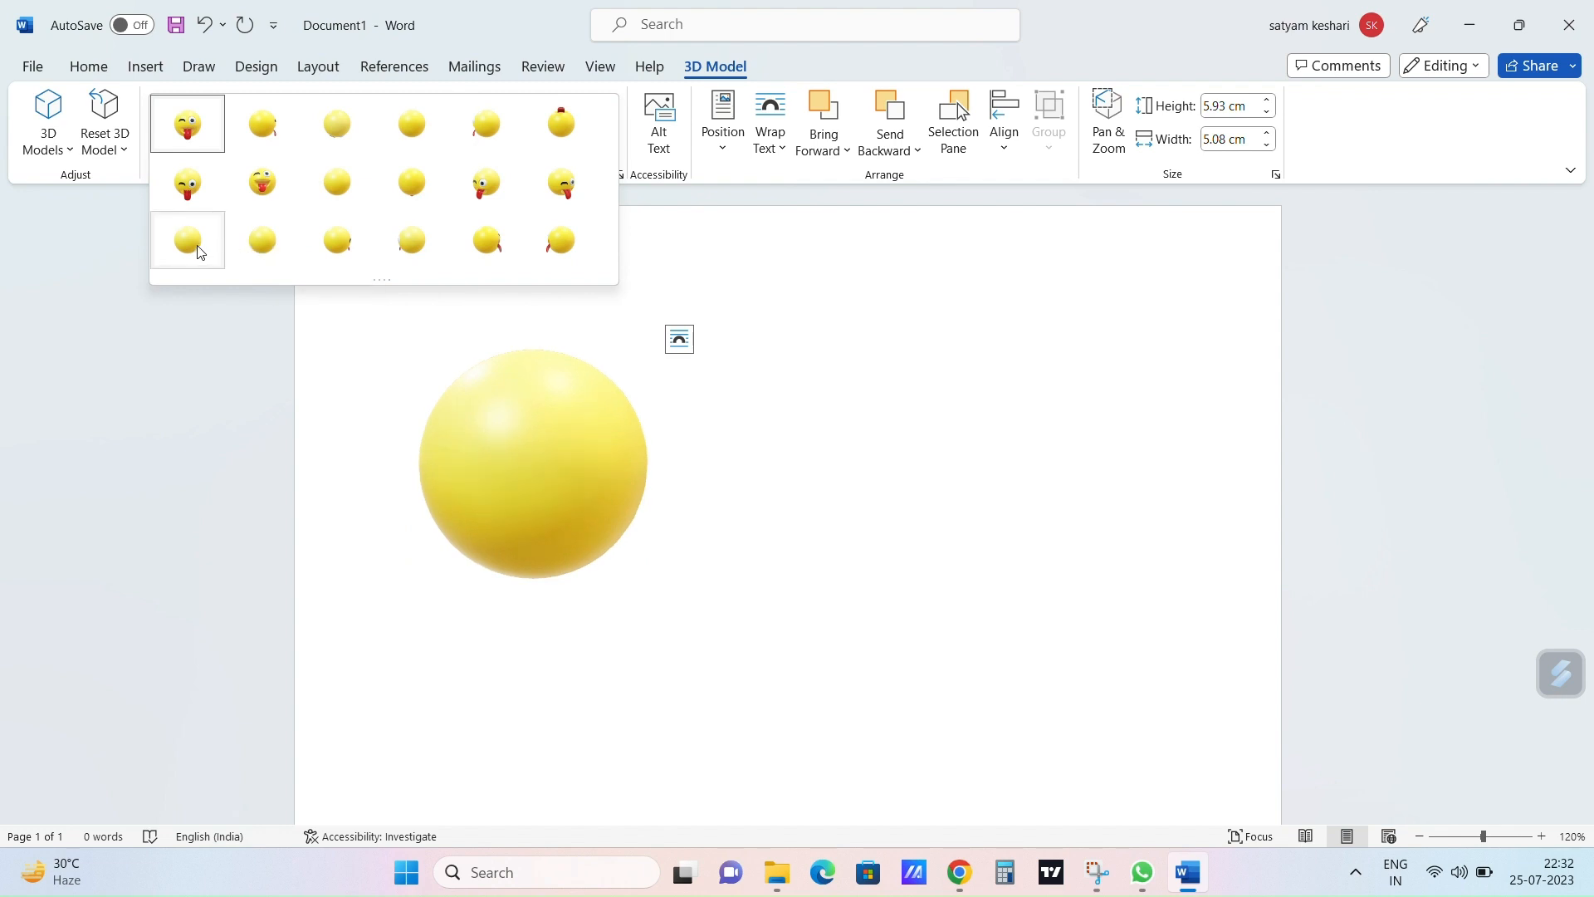
{"action": "left_click", "coordinate": [182, 190]}
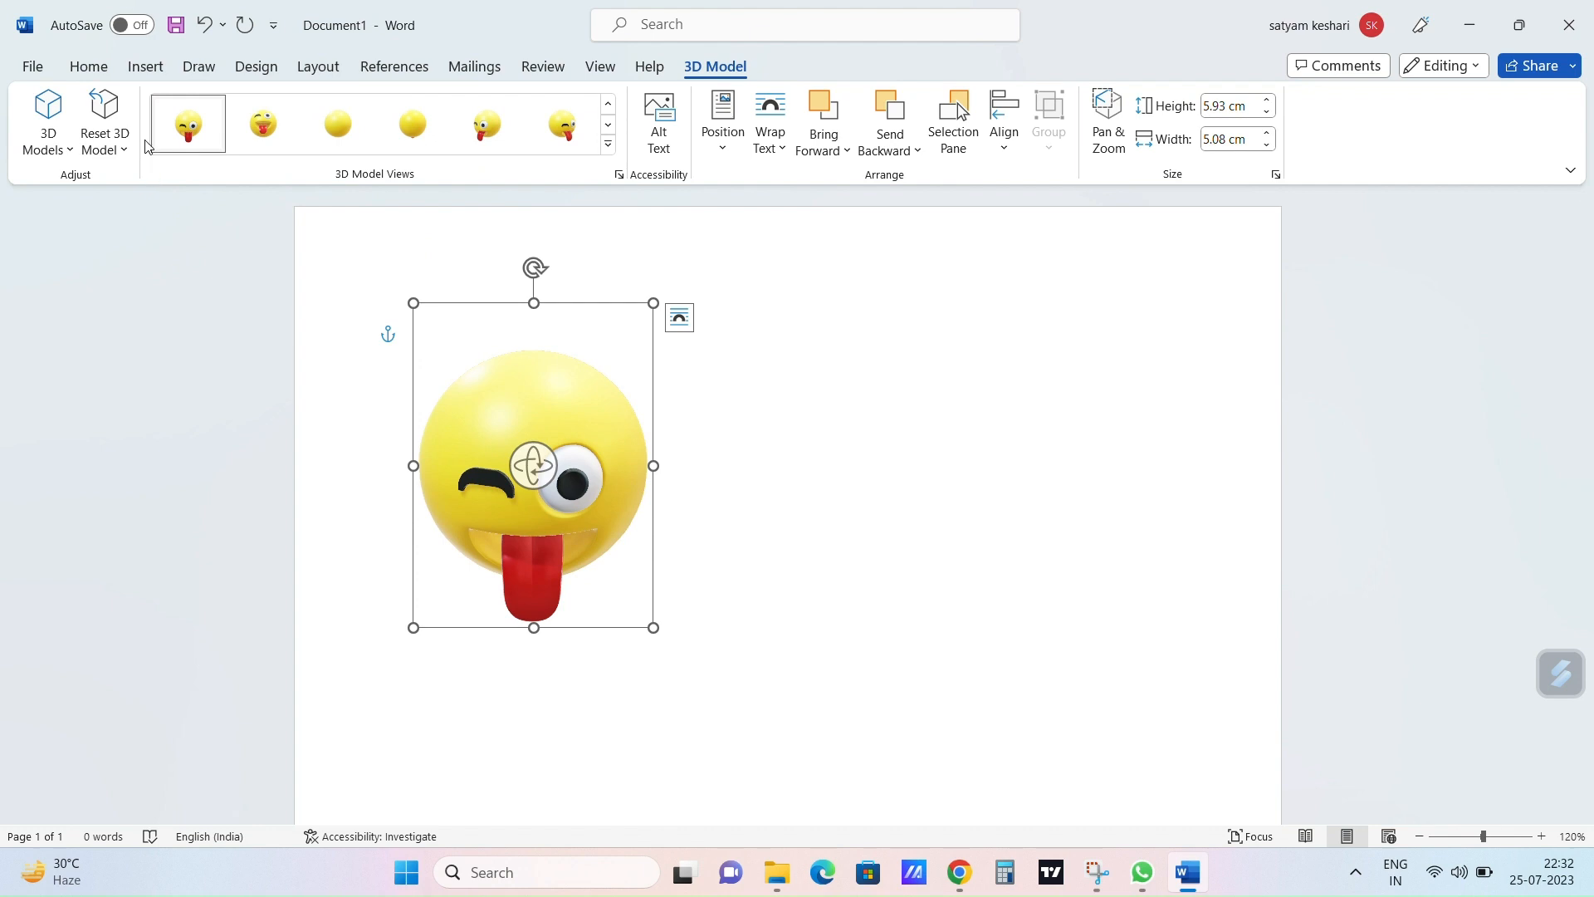
{"action": "left_click", "coordinate": [143, 68]}
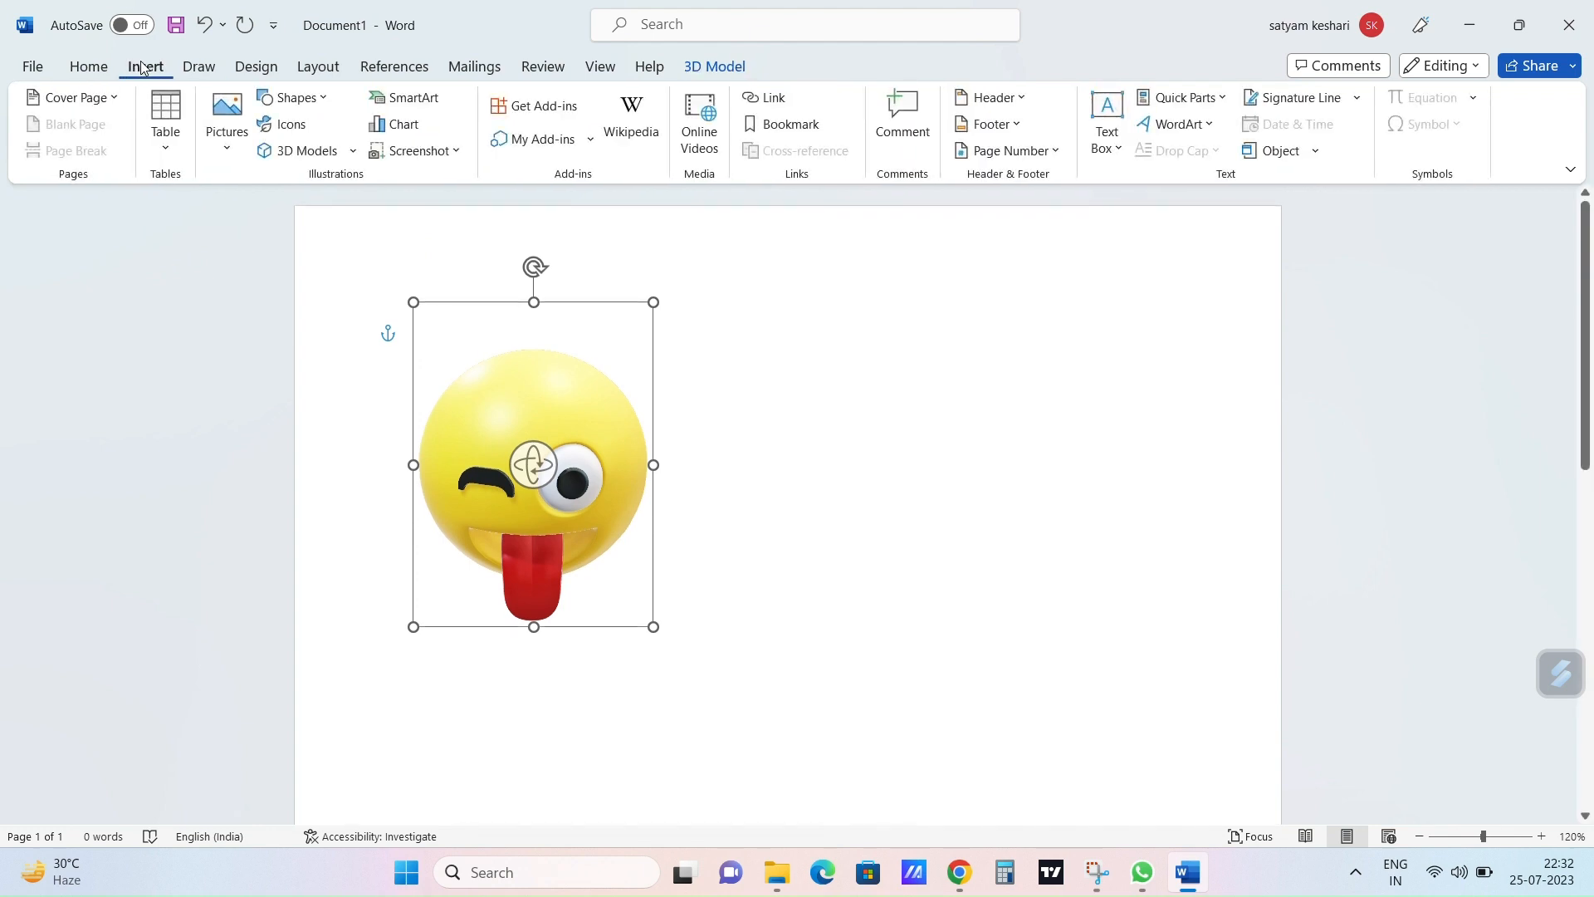
{"action": "left_click", "coordinate": [864, 391]}
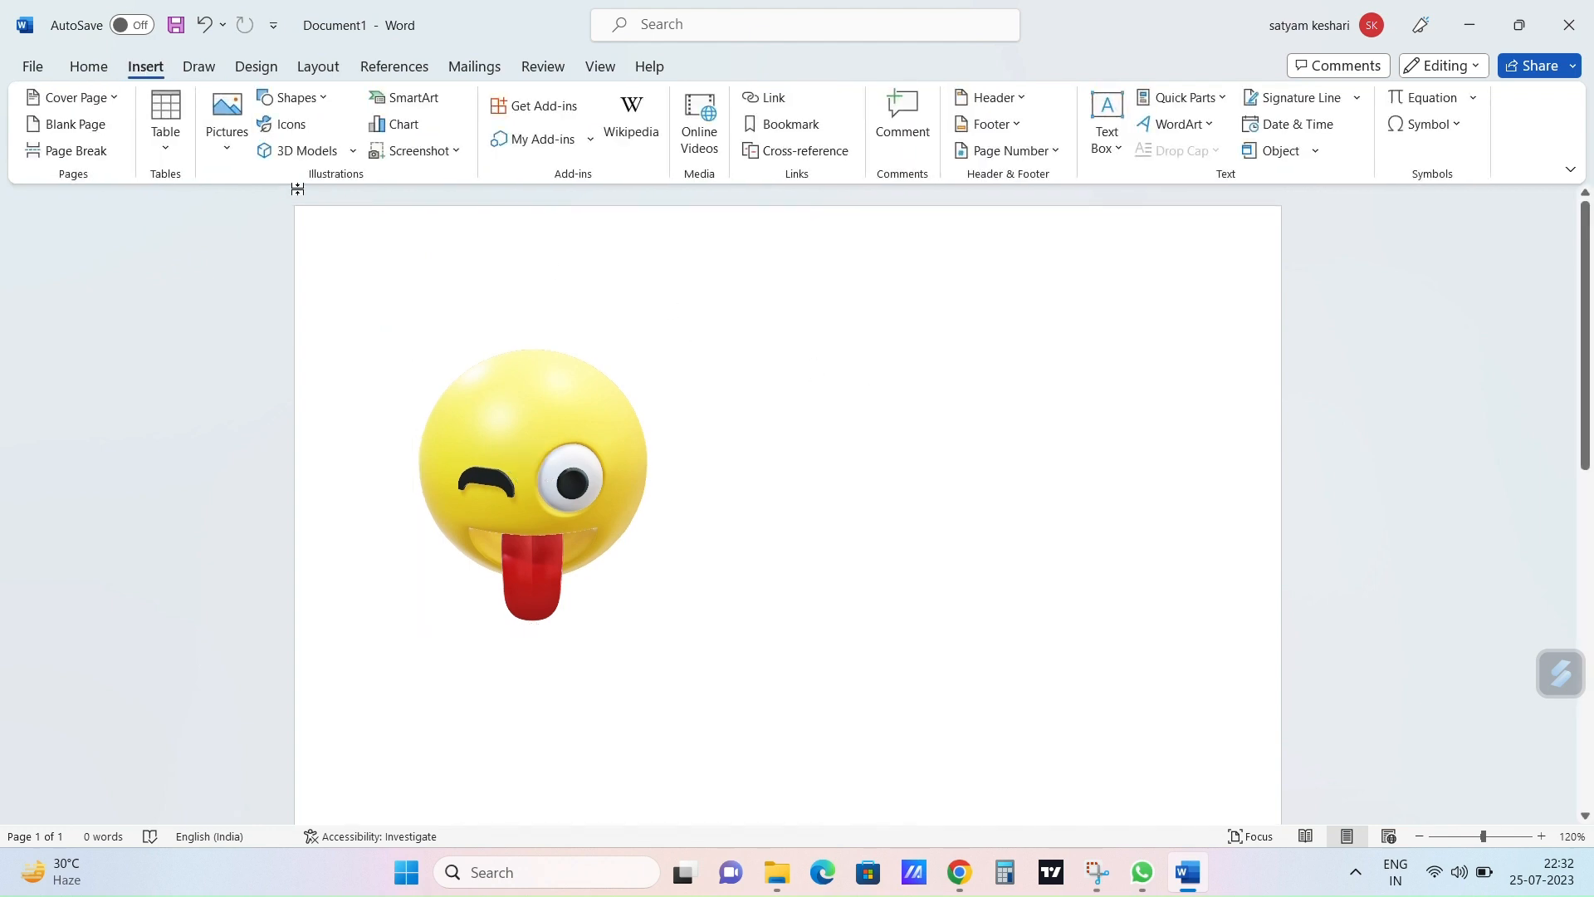
Step: Insert the non-animated standing brown-and-white dog from the Cats and Dogs category of the stock 3D models
{"action": "left_click", "coordinate": [354, 152]}
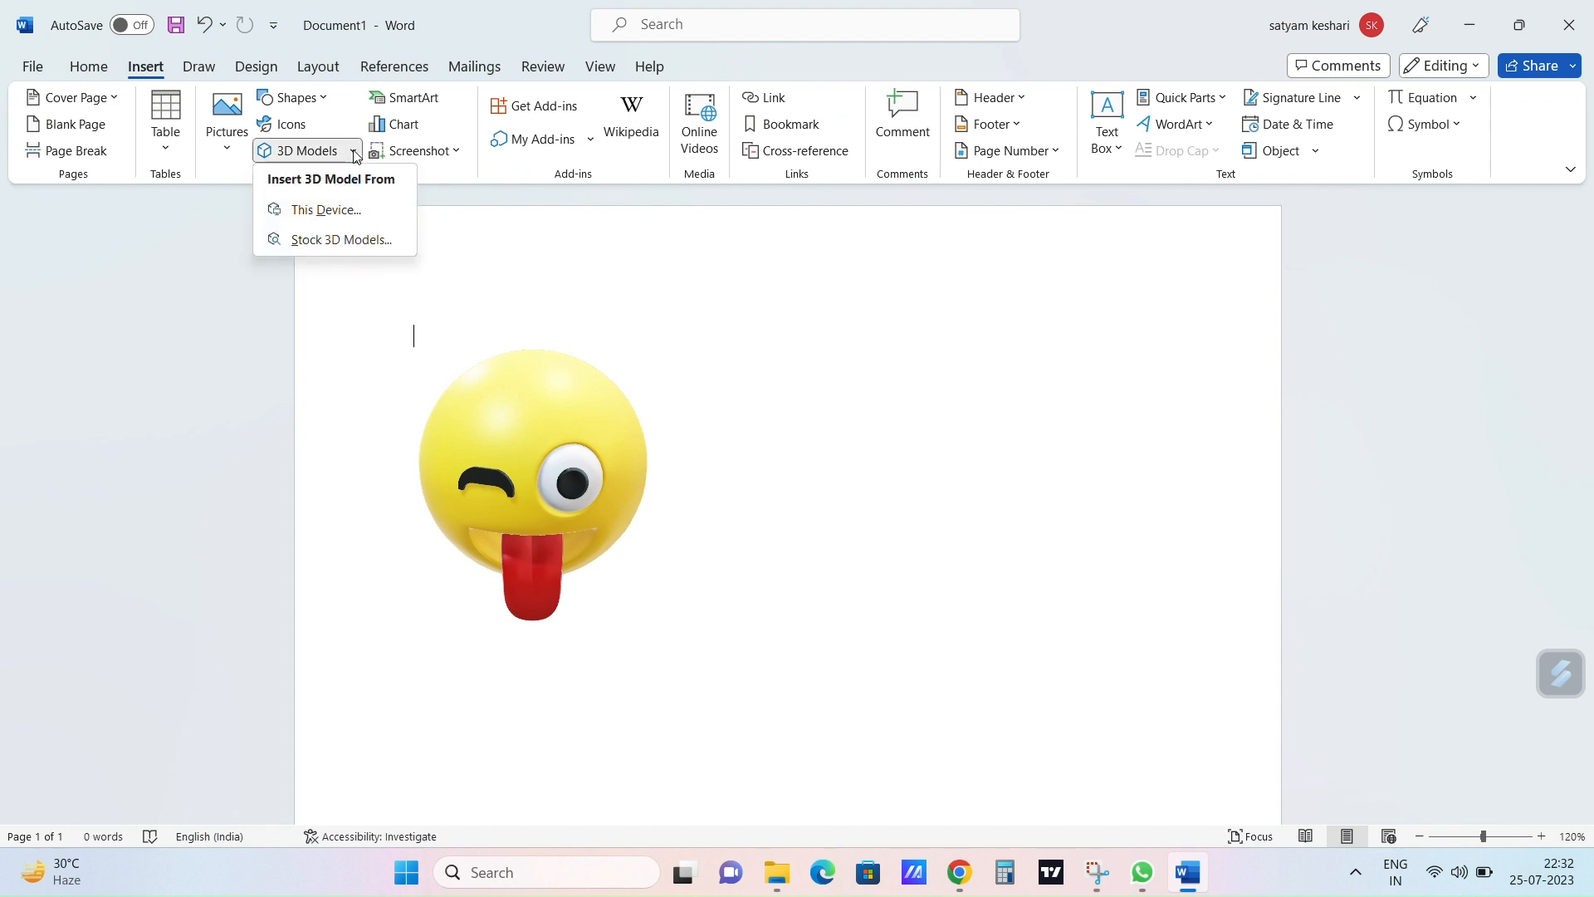
{"action": "left_click", "coordinate": [354, 238]}
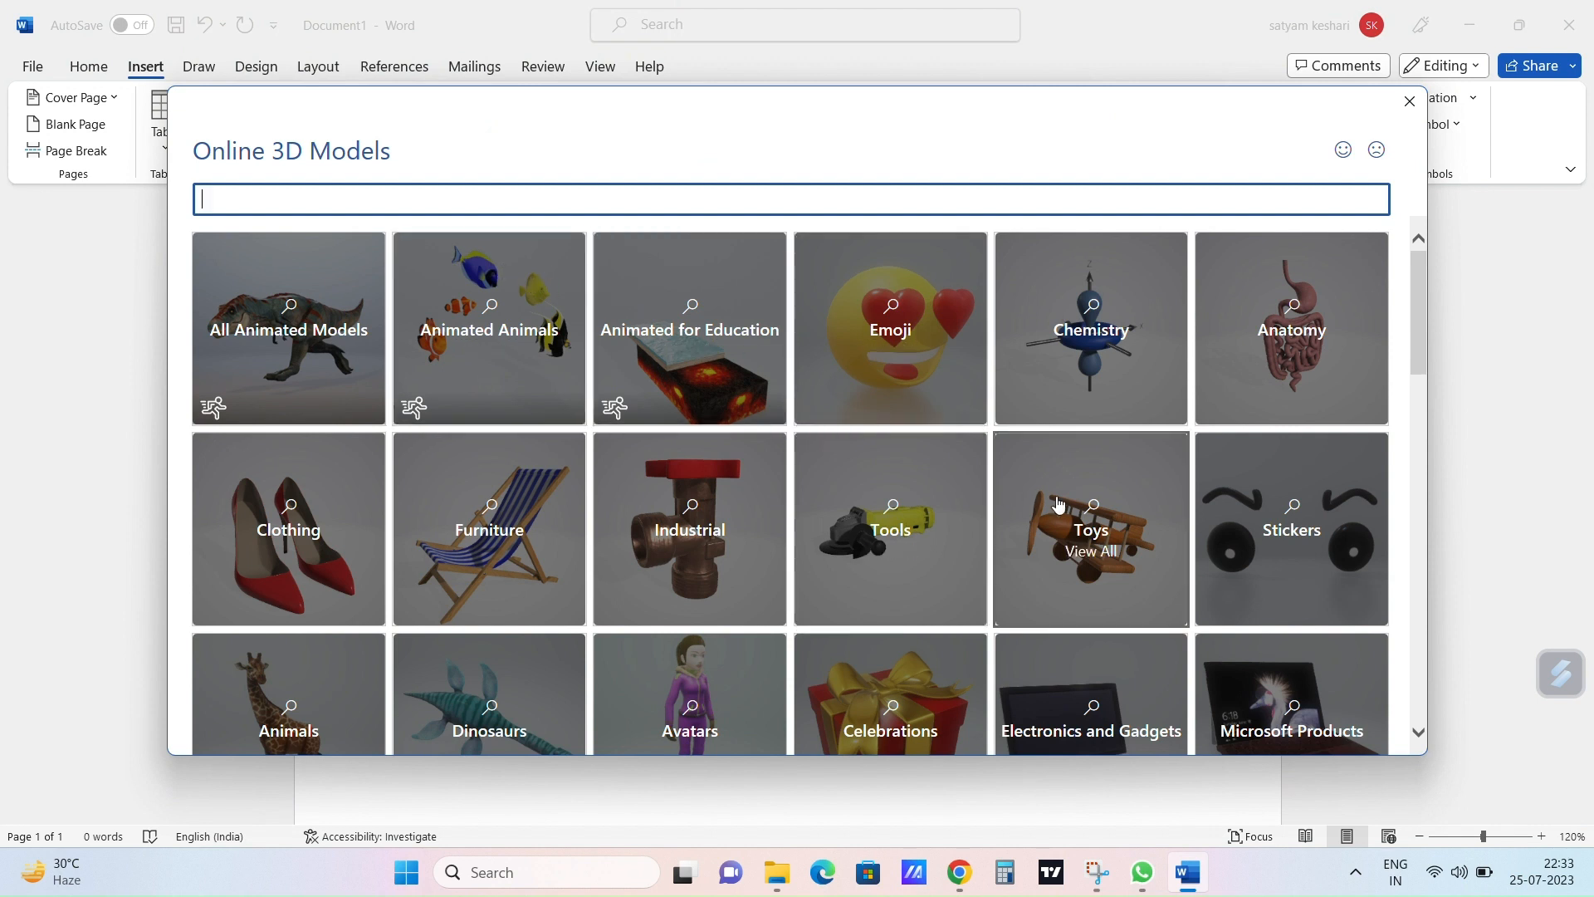
{"action": "scroll", "coordinate": [1093, 498], "scroll_direction": "down", "scroll_amount": 1}
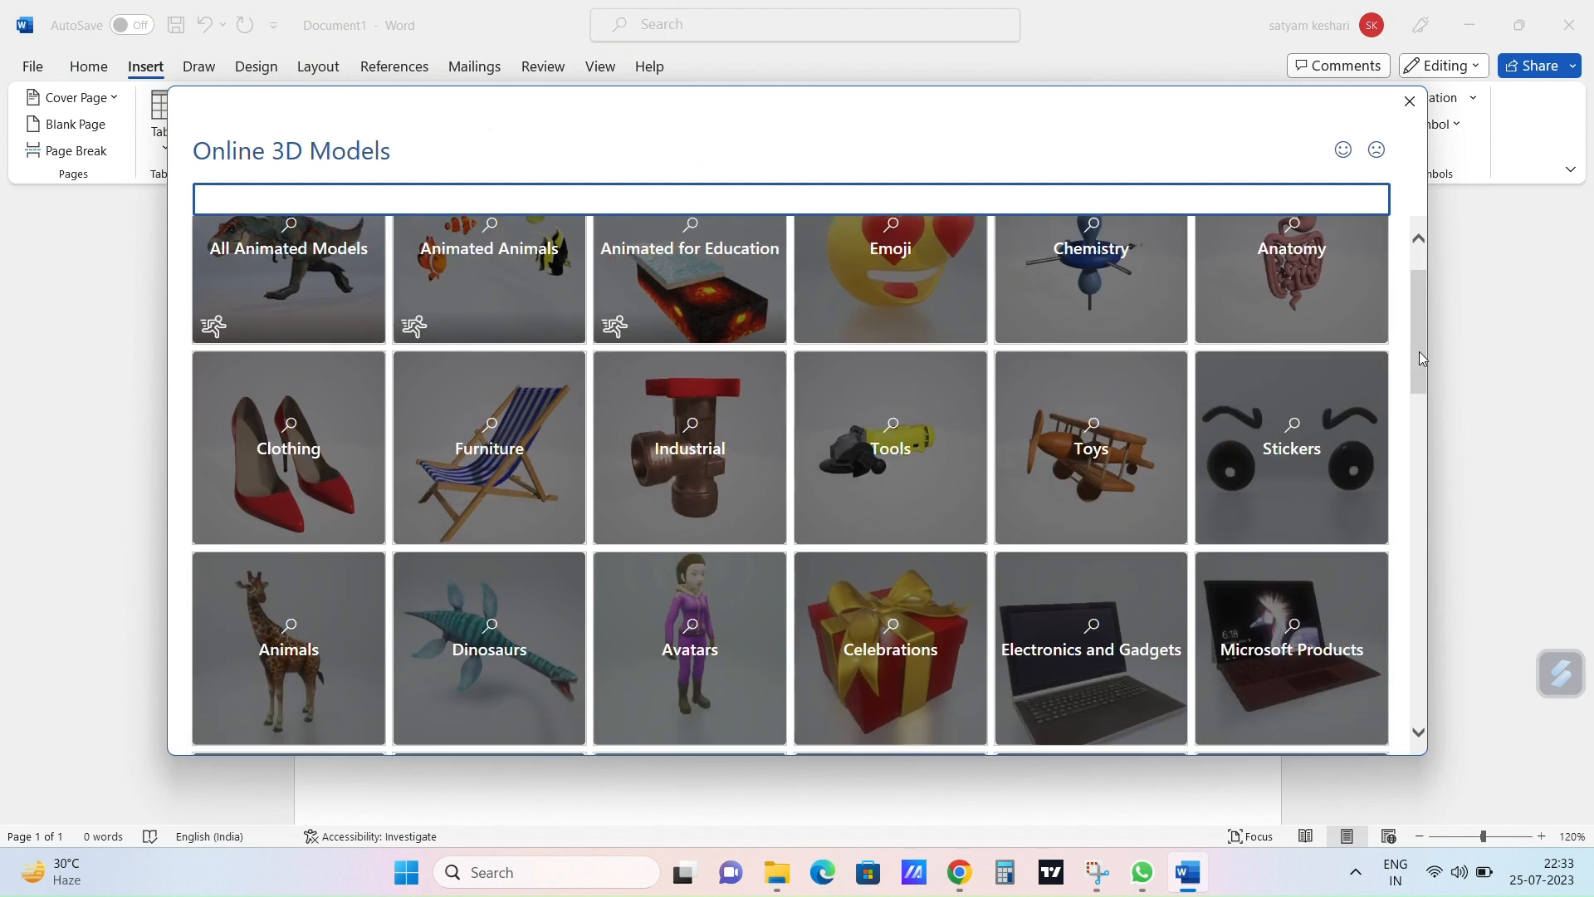
{"action": "left_click_drag", "start_coordinate": [1420, 352], "coordinate": [1430, 564]}
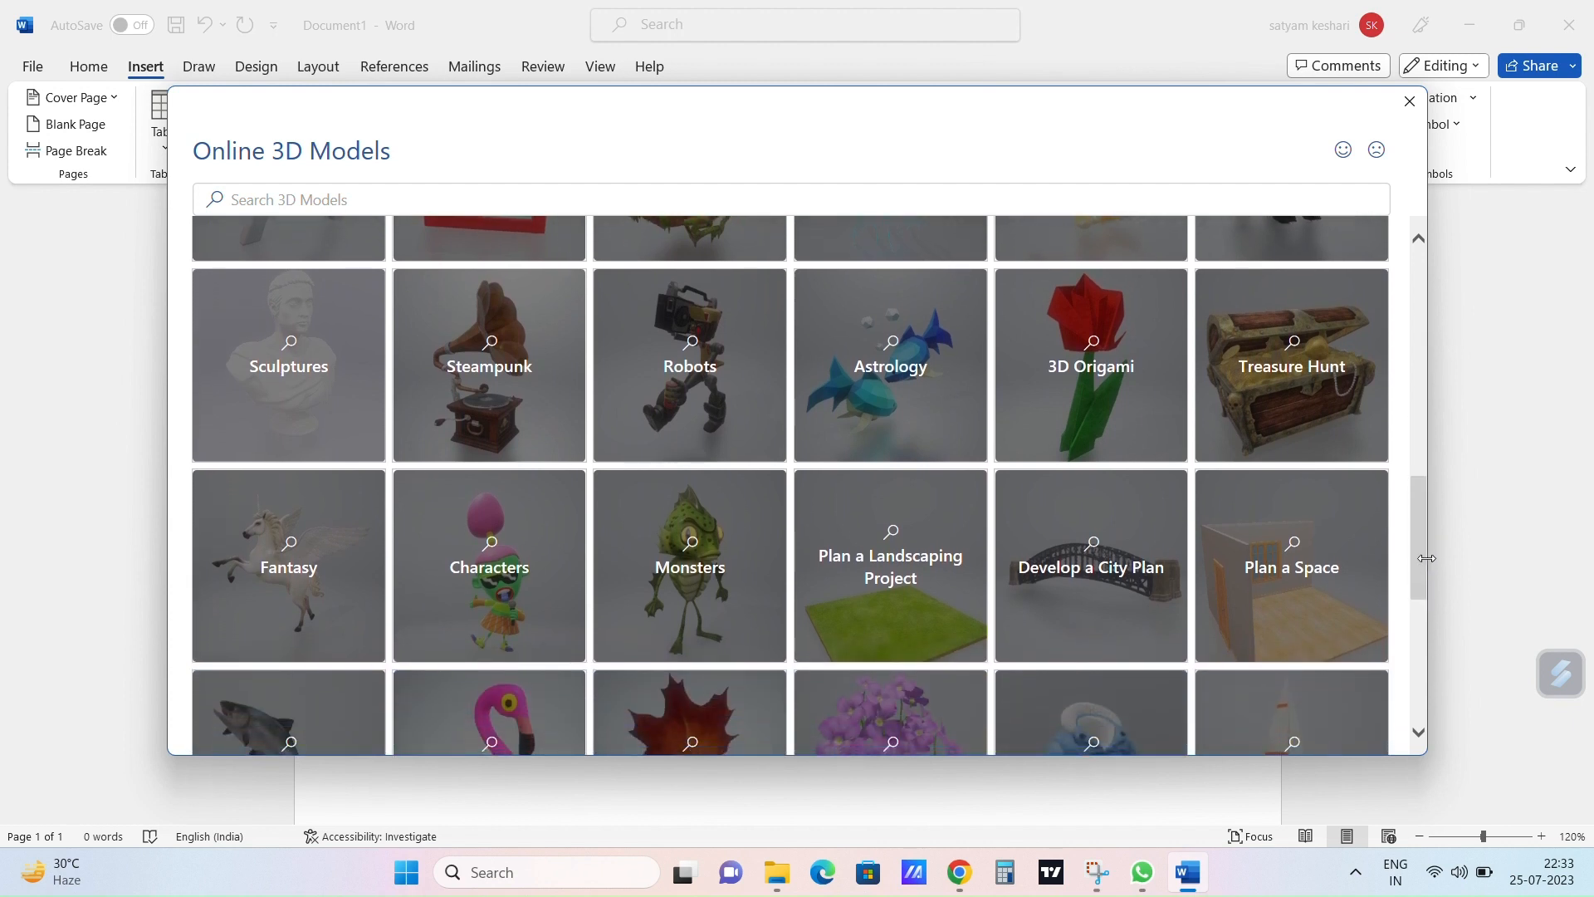
{"action": "scroll", "coordinate": [291, 561], "scroll_direction": "down", "scroll_amount": 2}
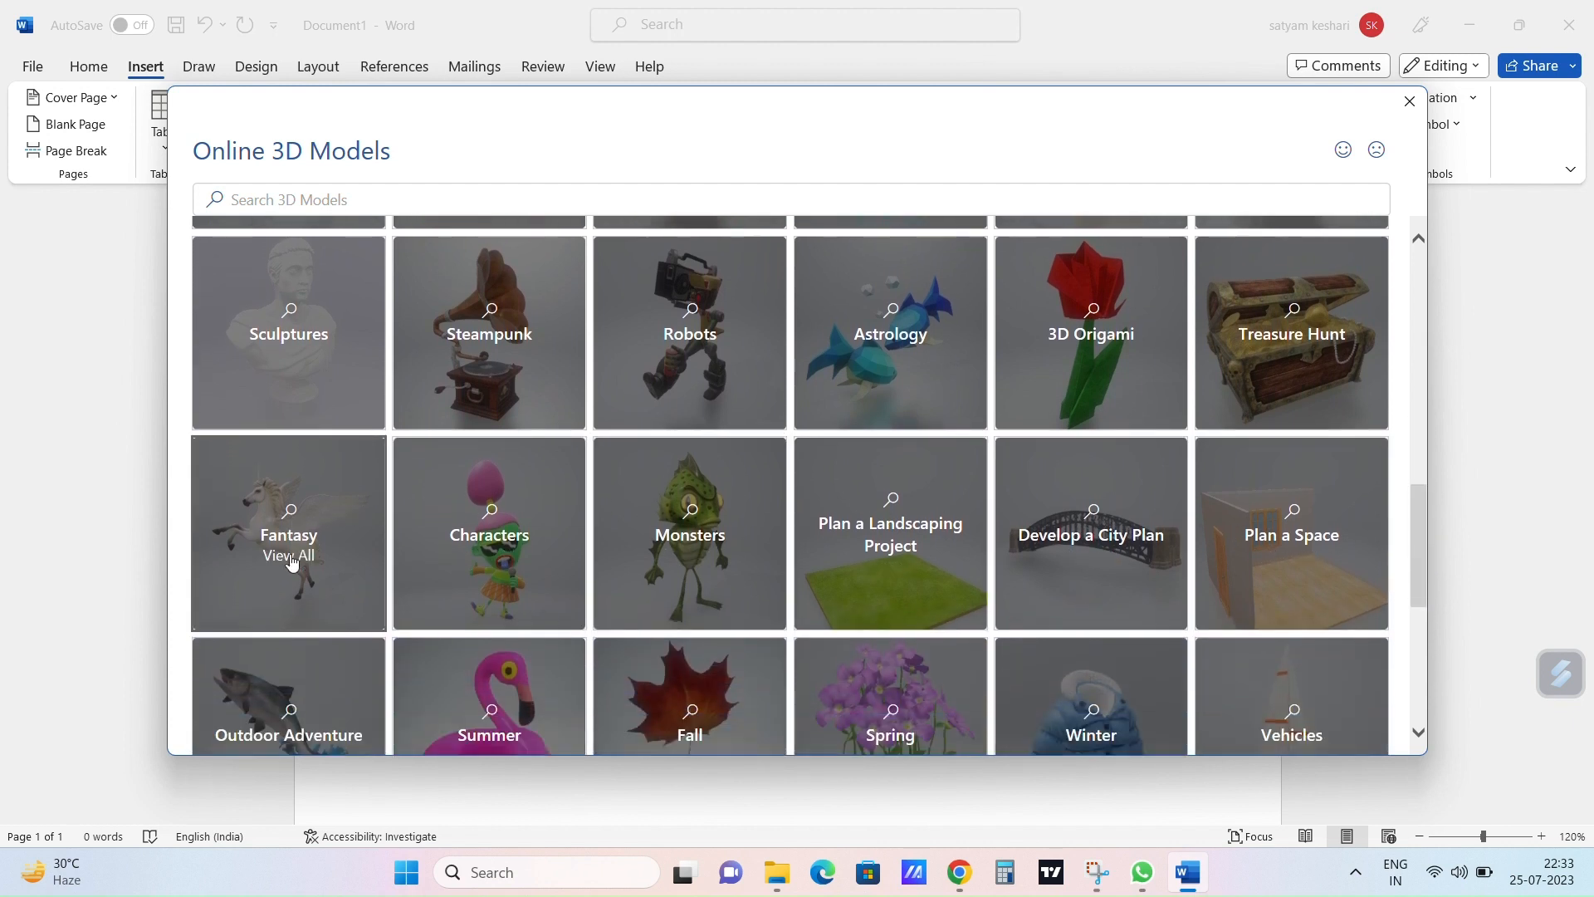
{"action": "scroll", "coordinate": [291, 561], "scroll_direction": "down", "scroll_amount": 5}
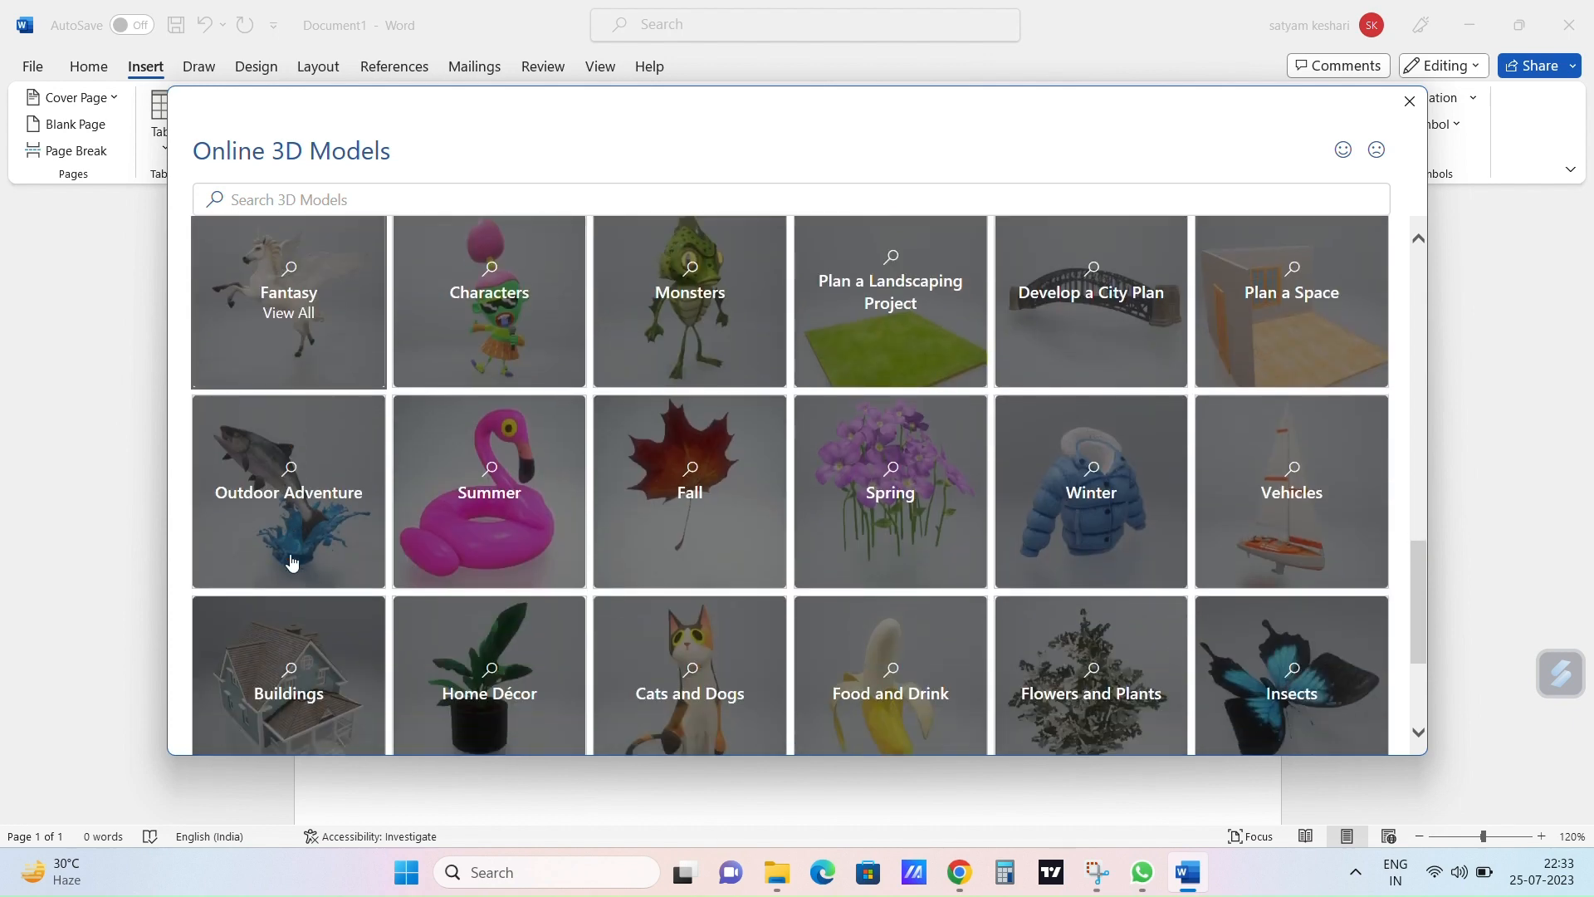
{"action": "scroll", "coordinate": [290, 561], "scroll_direction": "down", "scroll_amount": 5}
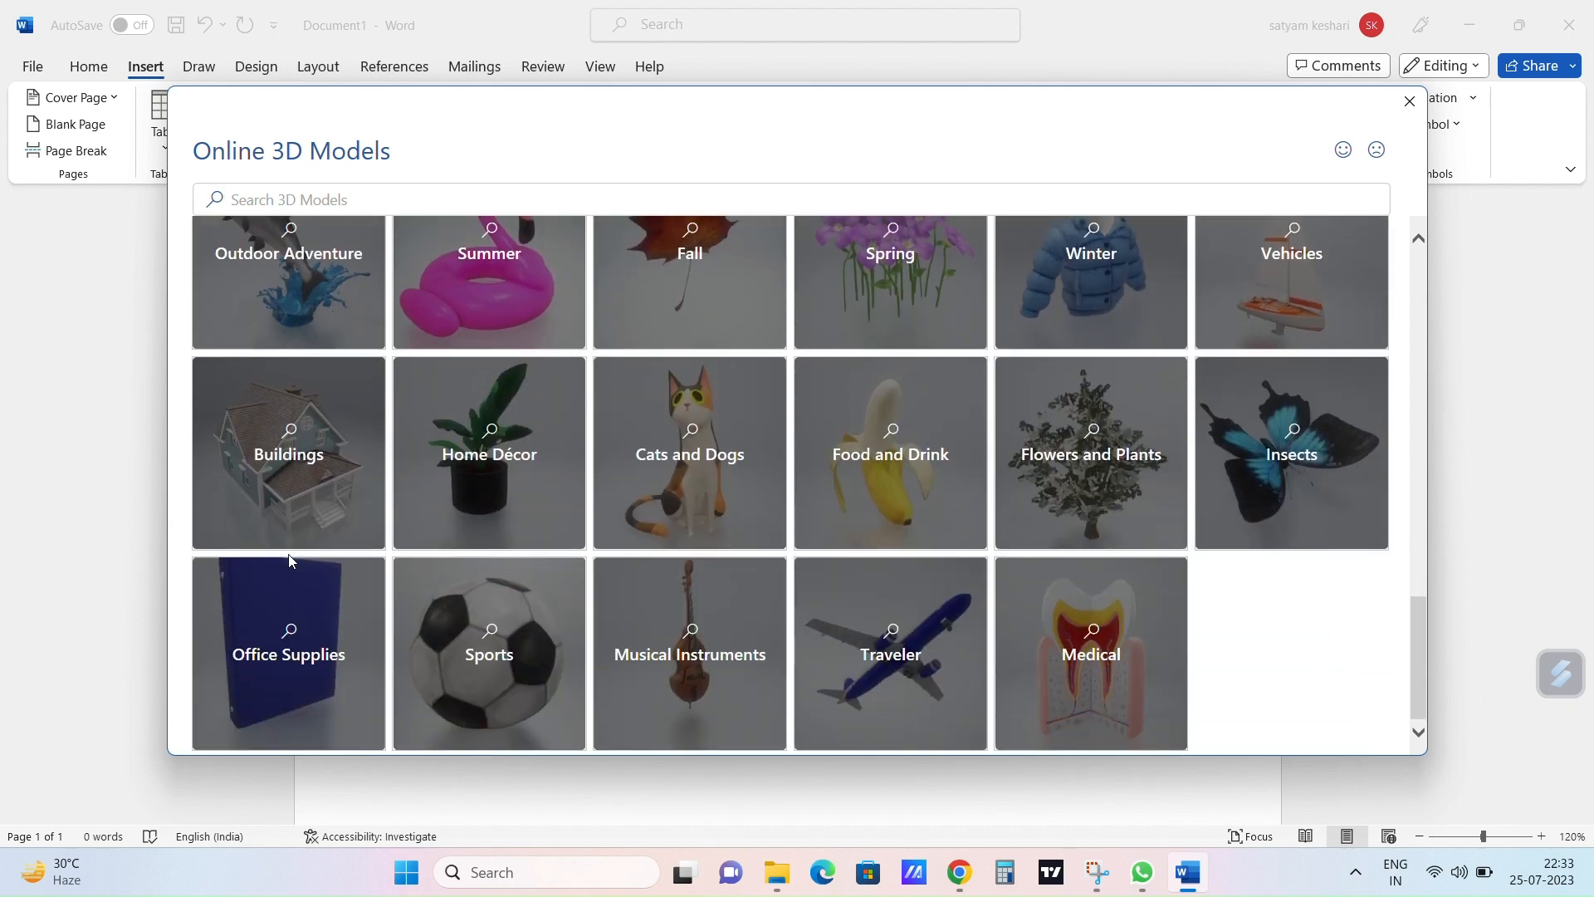
{"action": "left_click", "coordinate": [672, 474]}
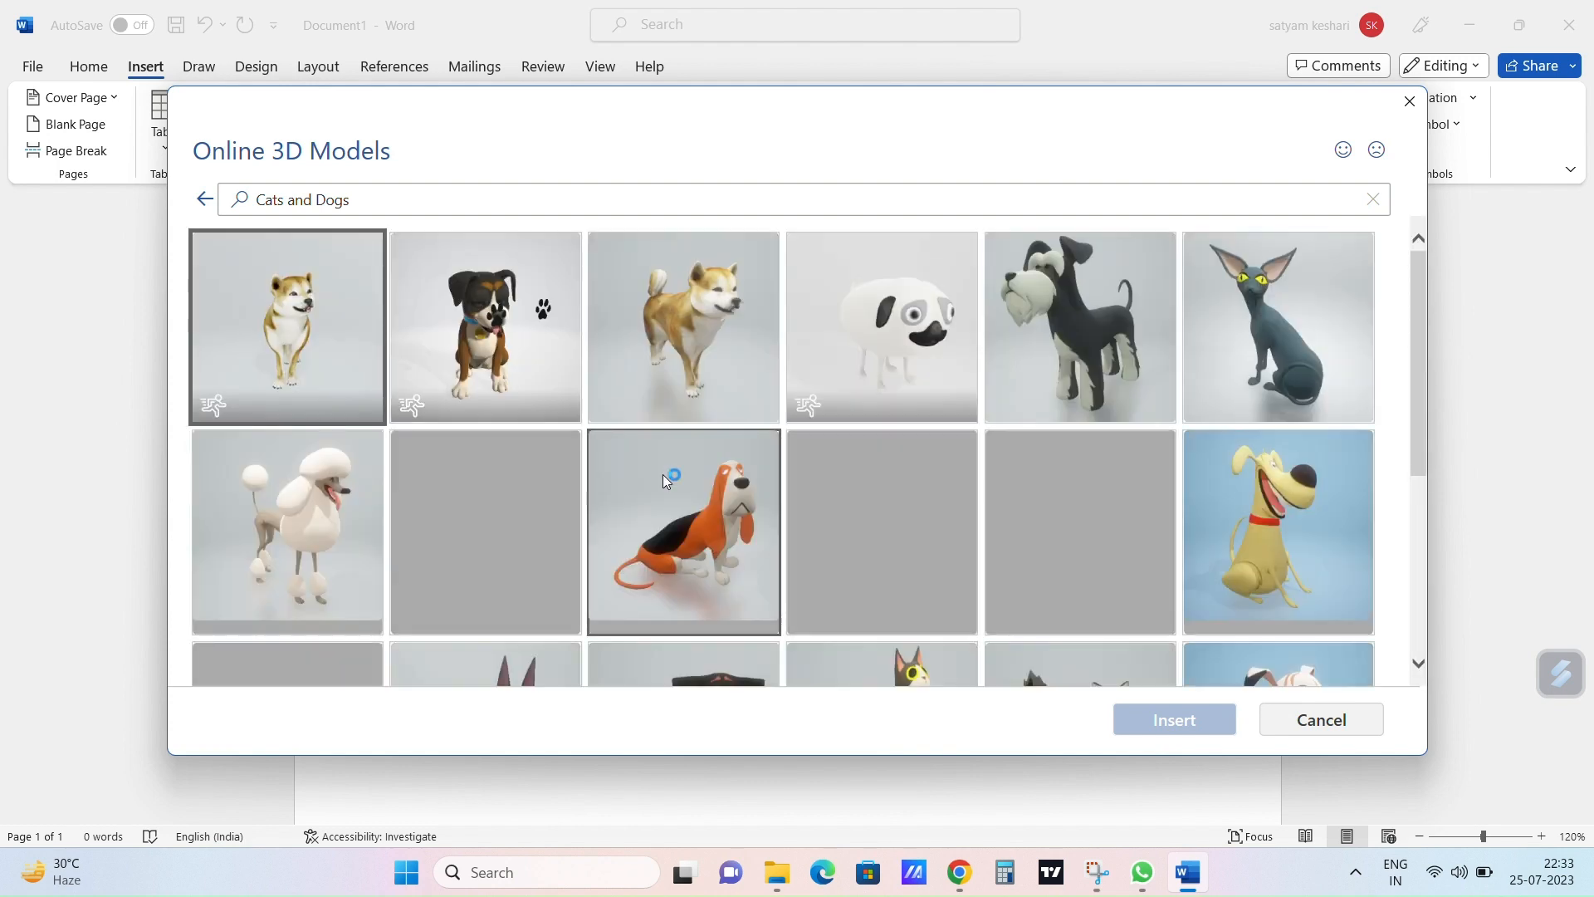
{"action": "left_click", "coordinate": [686, 362]}
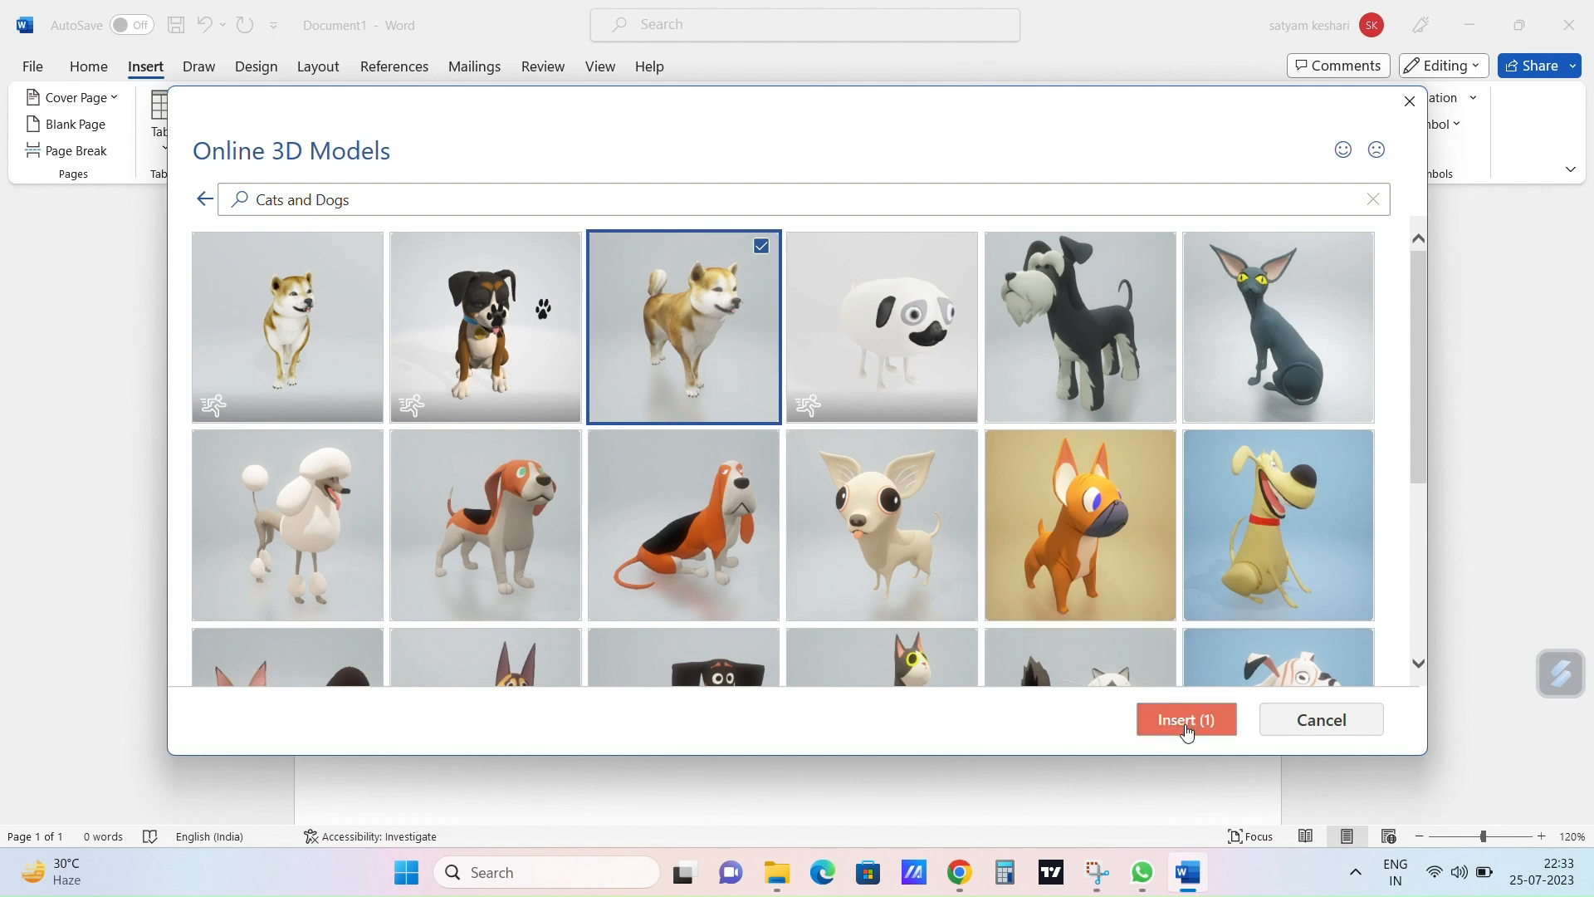
{"action": "left_click", "coordinate": [1185, 721]}
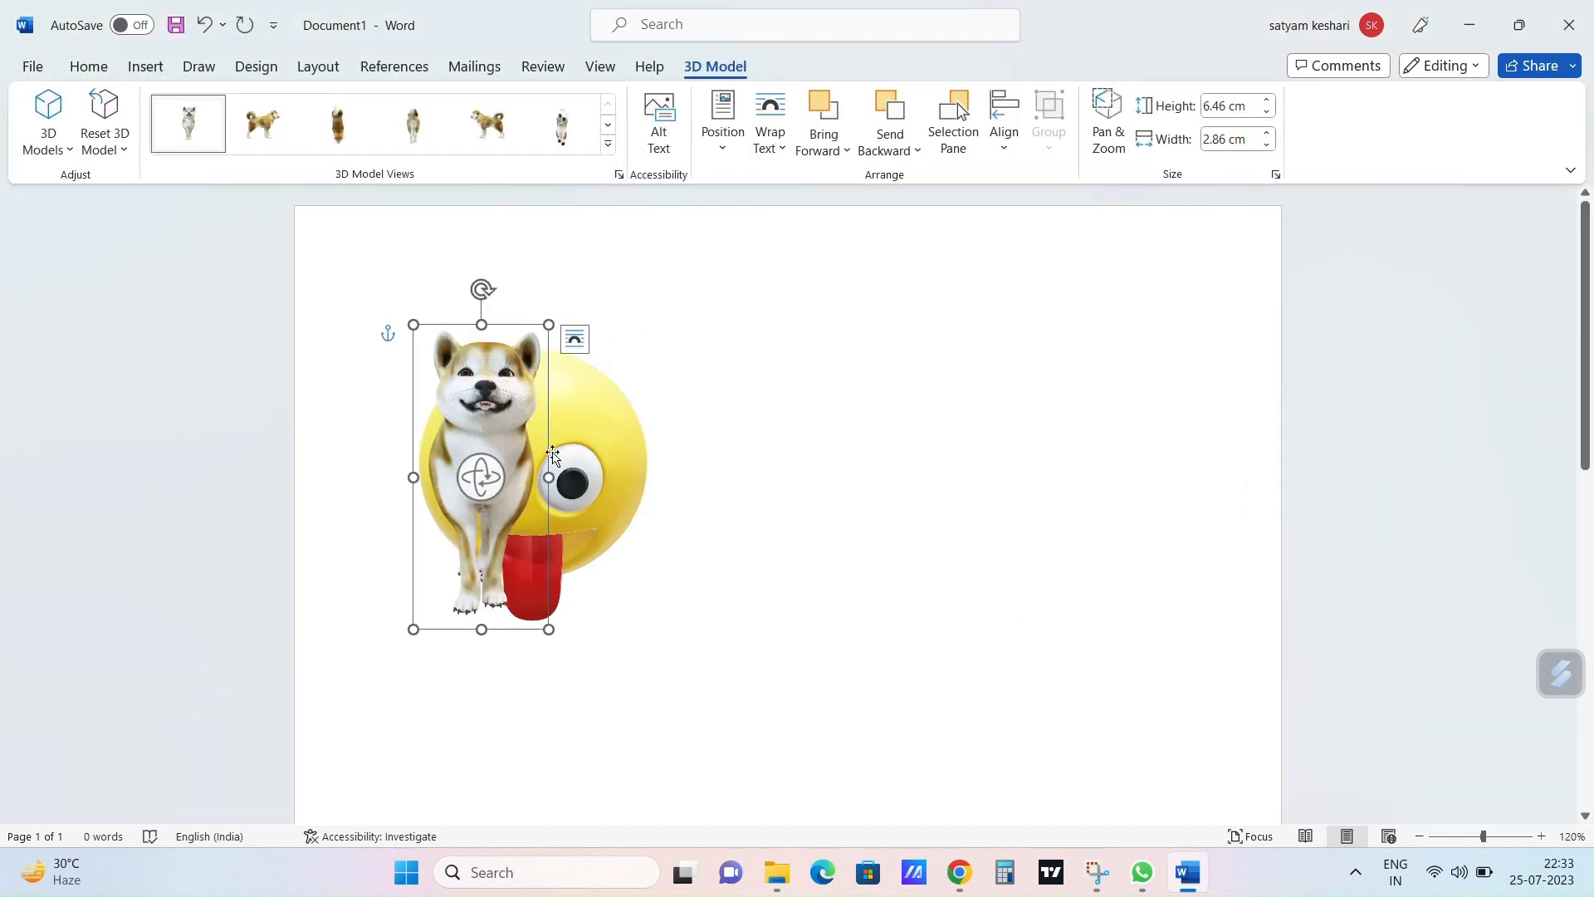
Step: Move the dog beside the emoji, clear of it, and apply the slightly raised preset side view with the head facing the emoji
{"action": "left_click_drag", "start_coordinate": [496, 403], "coordinate": [853, 402]}
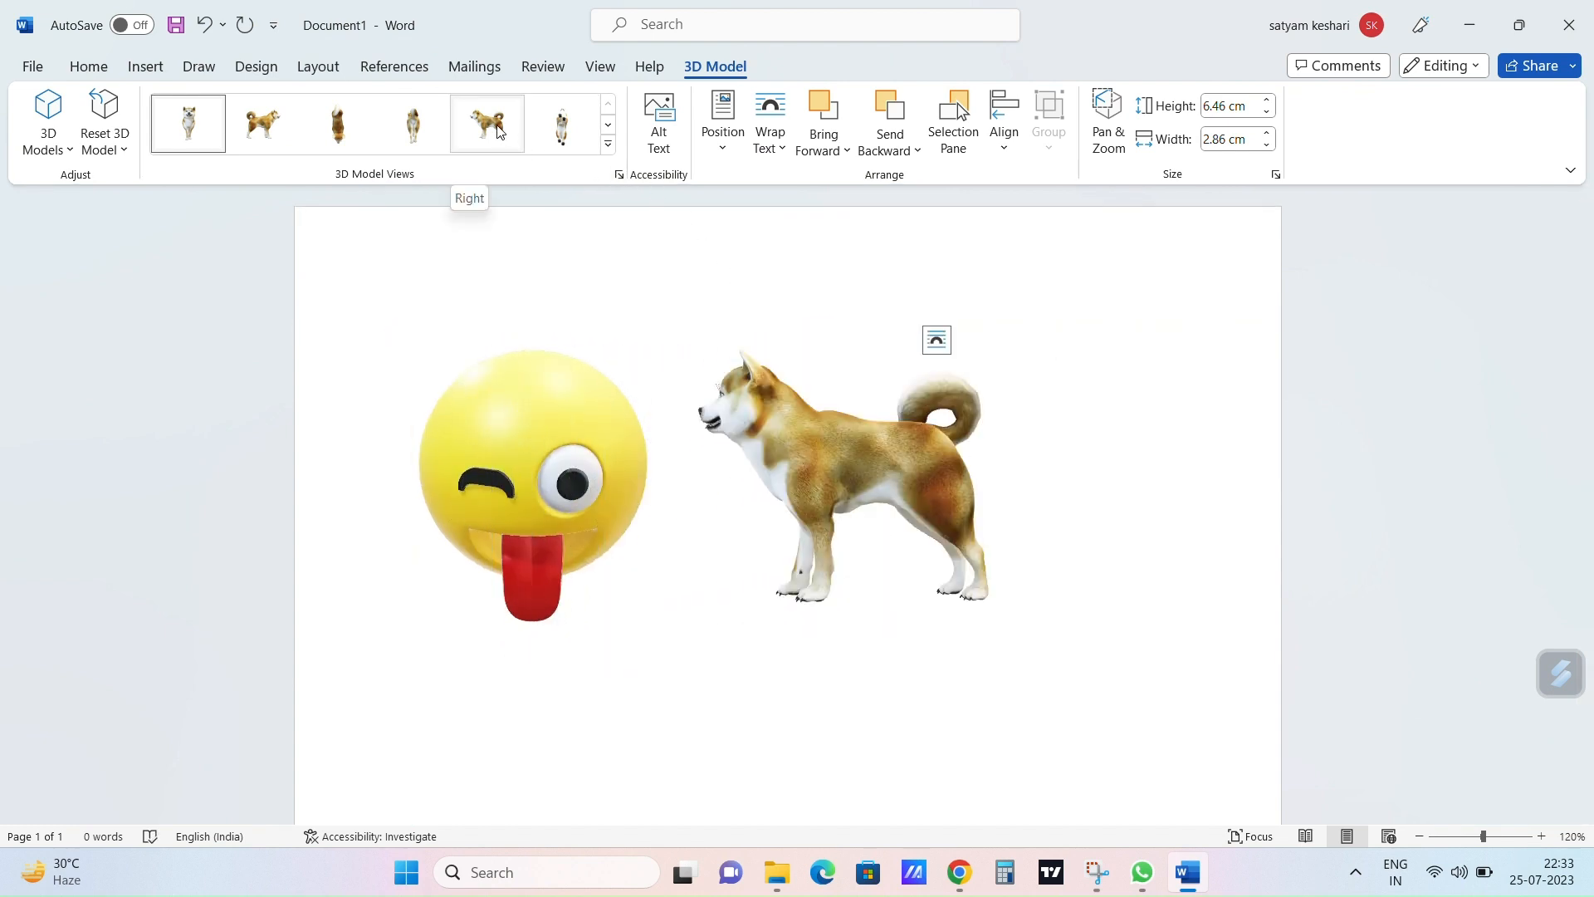
{"action": "left_click", "coordinate": [609, 145]}
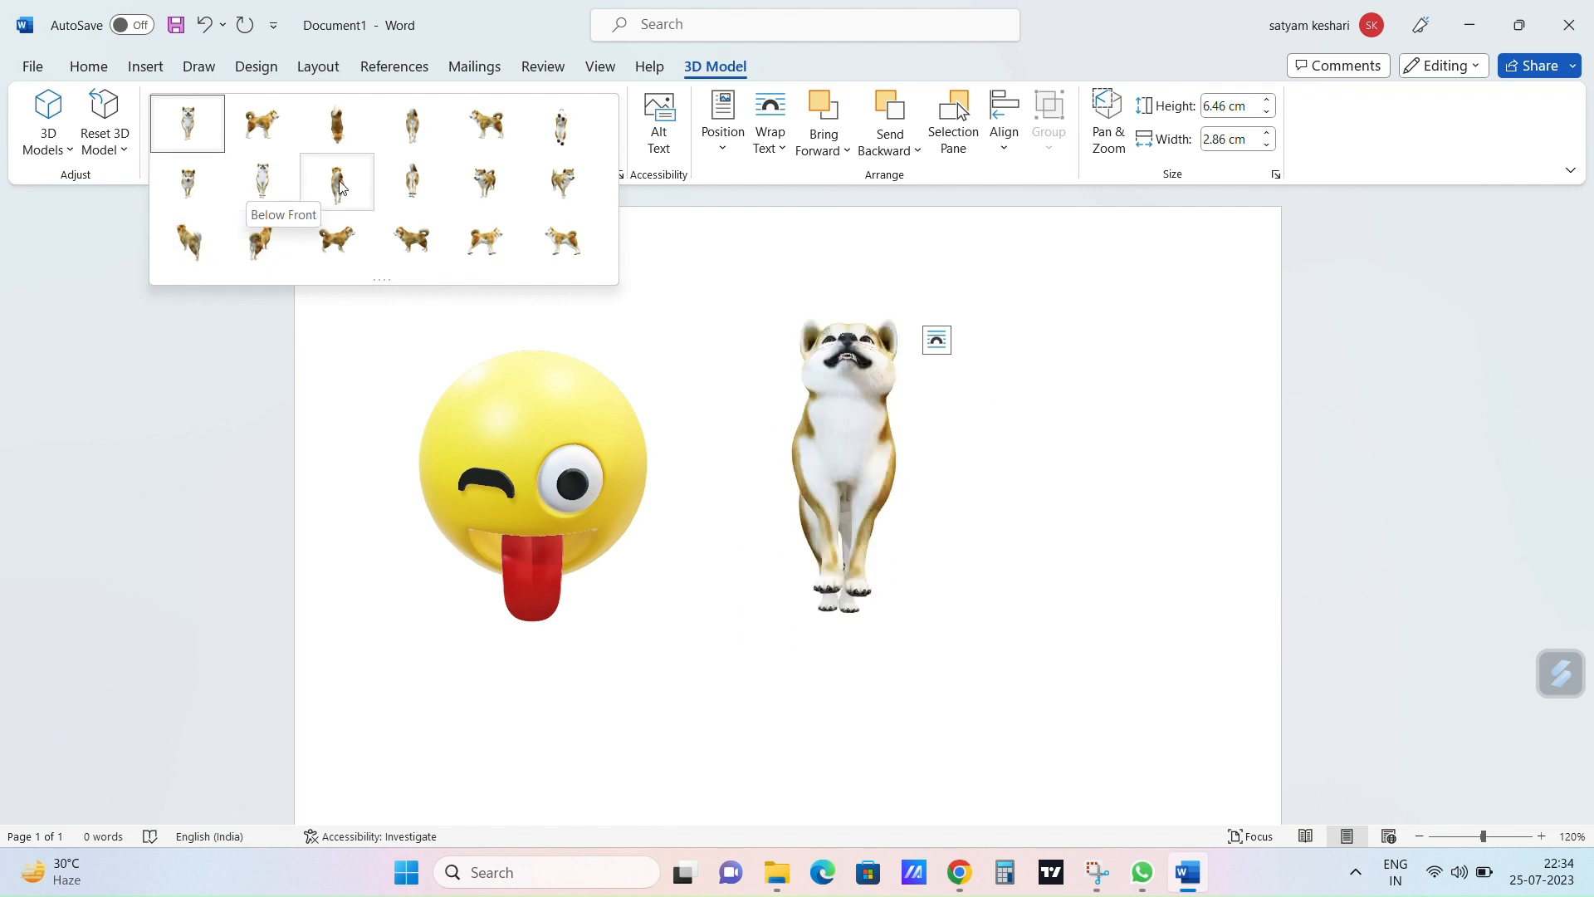
{"action": "left_click", "coordinate": [396, 251]}
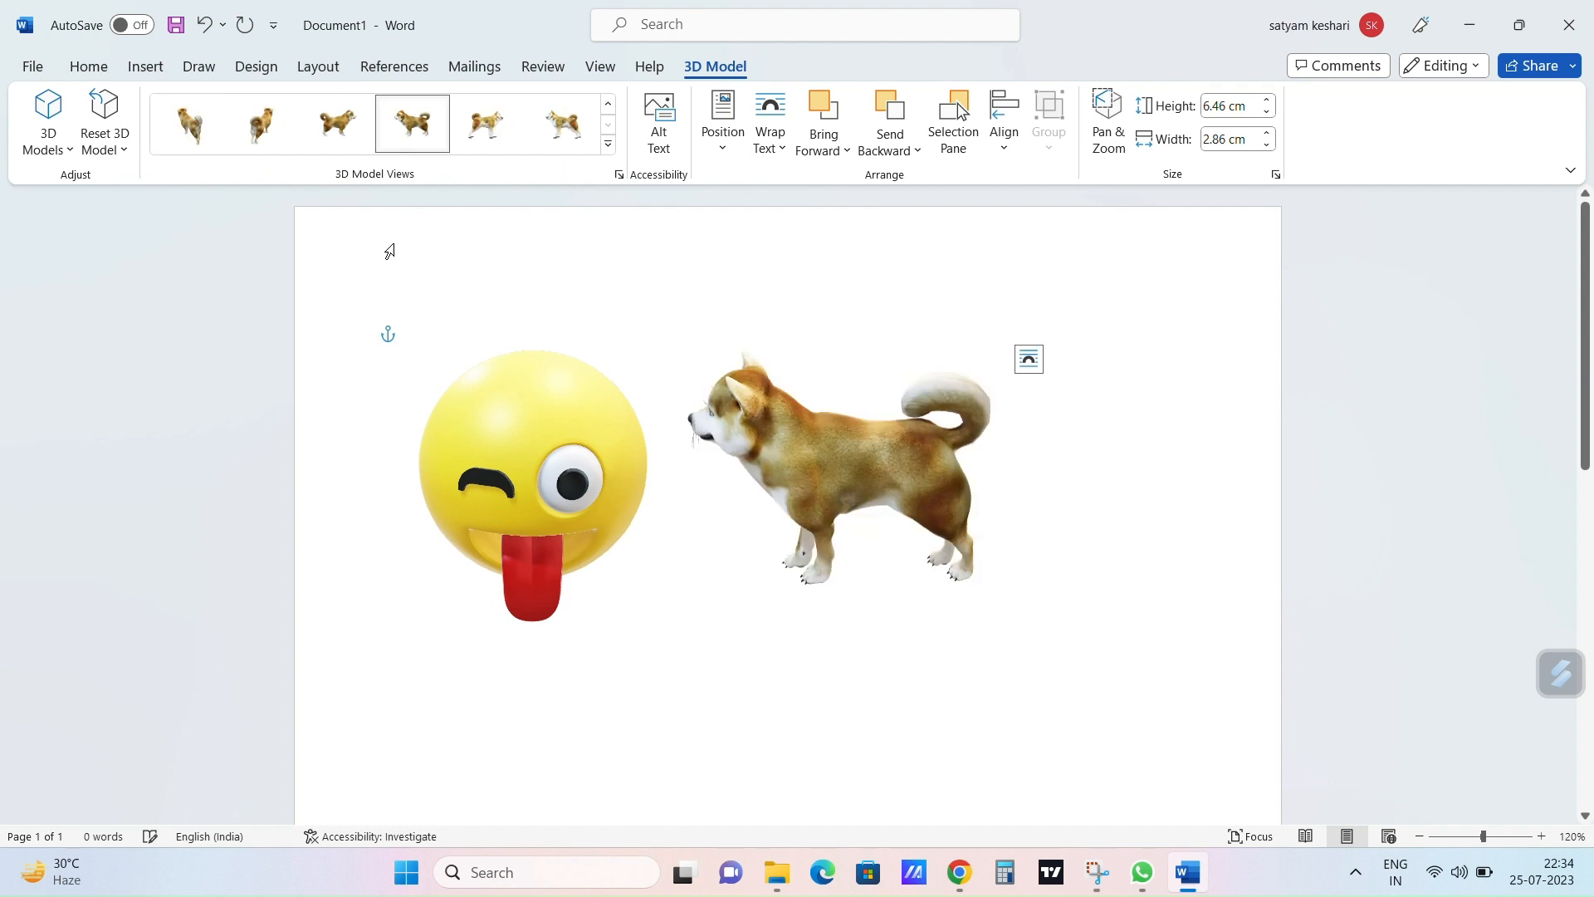
{"action": "left_click", "coordinate": [1181, 319]}
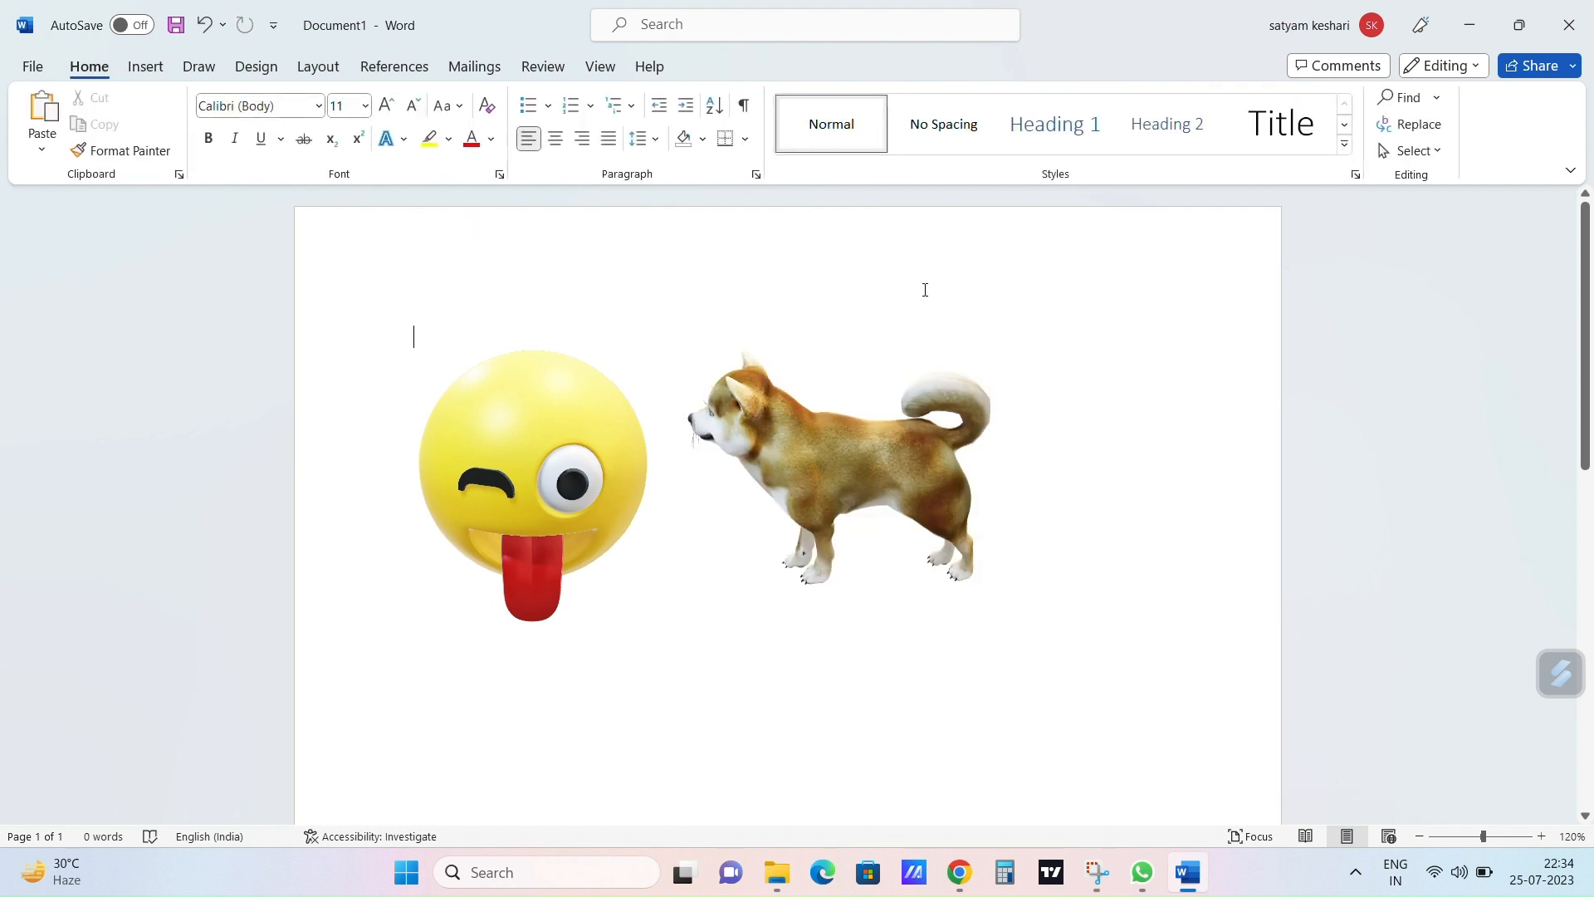
Step: Insert the boy in the blue hoodie with headphones from the Avatars category of the stock 3D models
{"action": "left_click", "coordinate": [143, 66]}
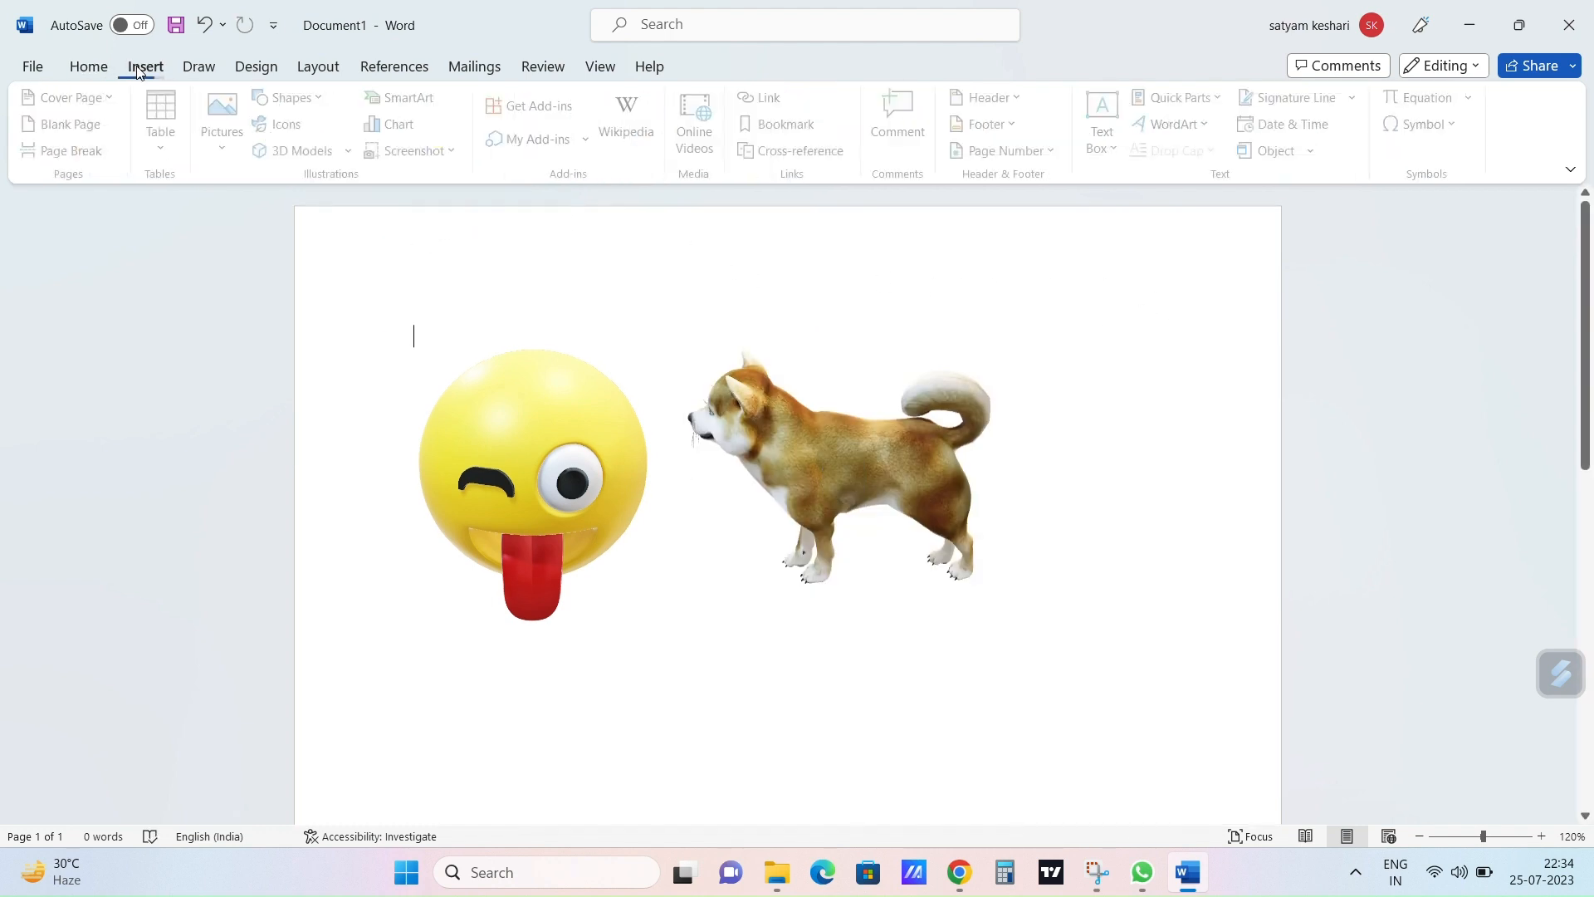
{"action": "left_click", "coordinate": [354, 150]}
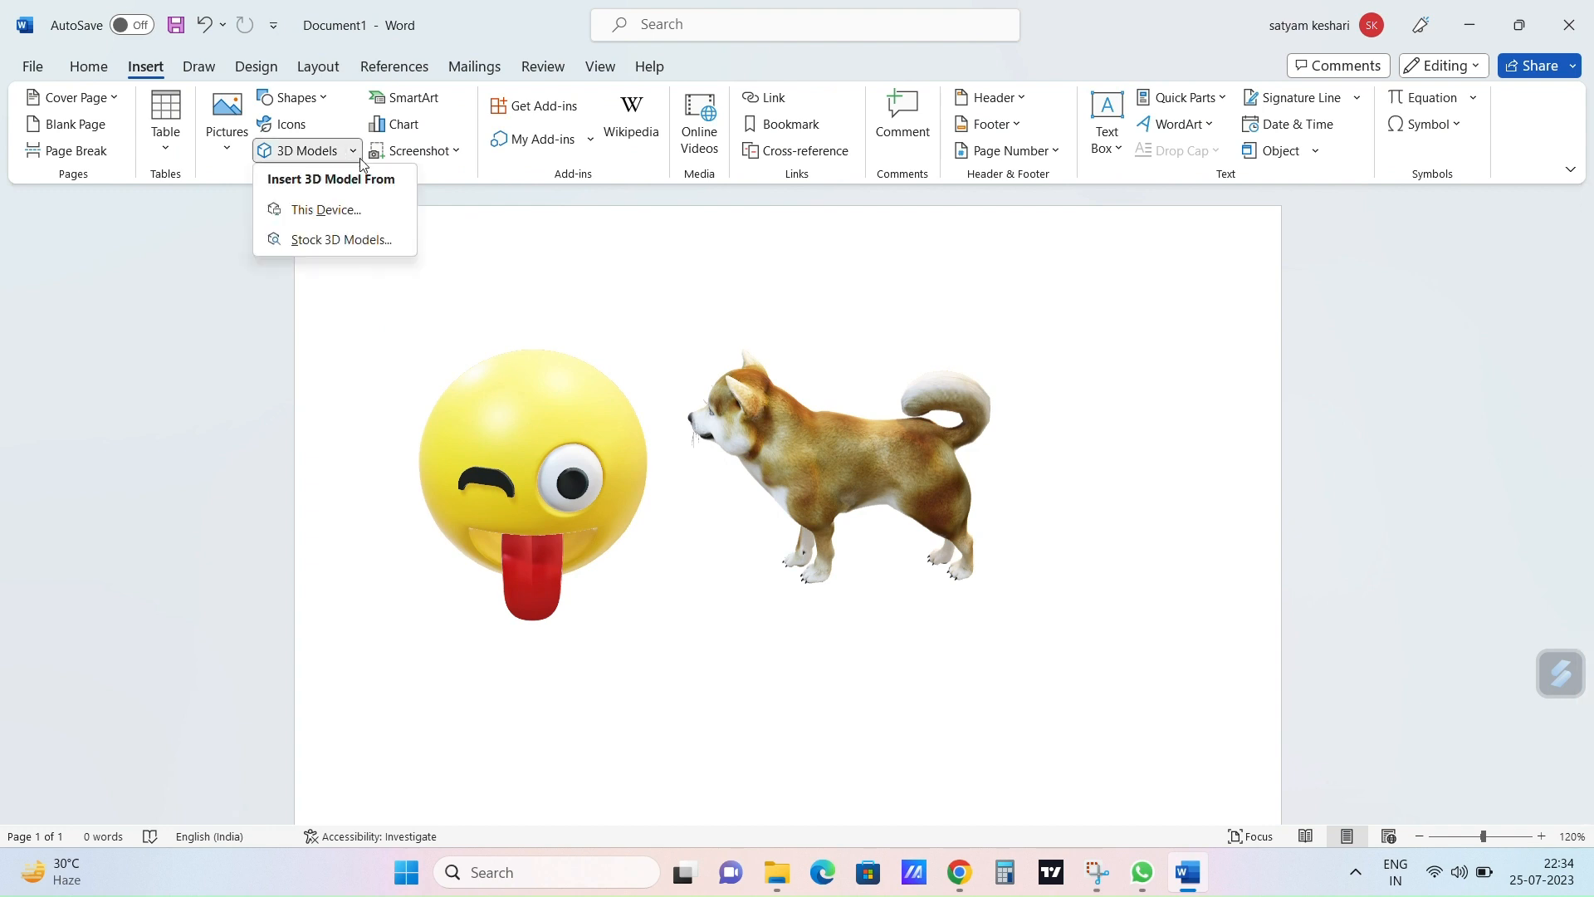
{"action": "left_click", "coordinate": [368, 240]}
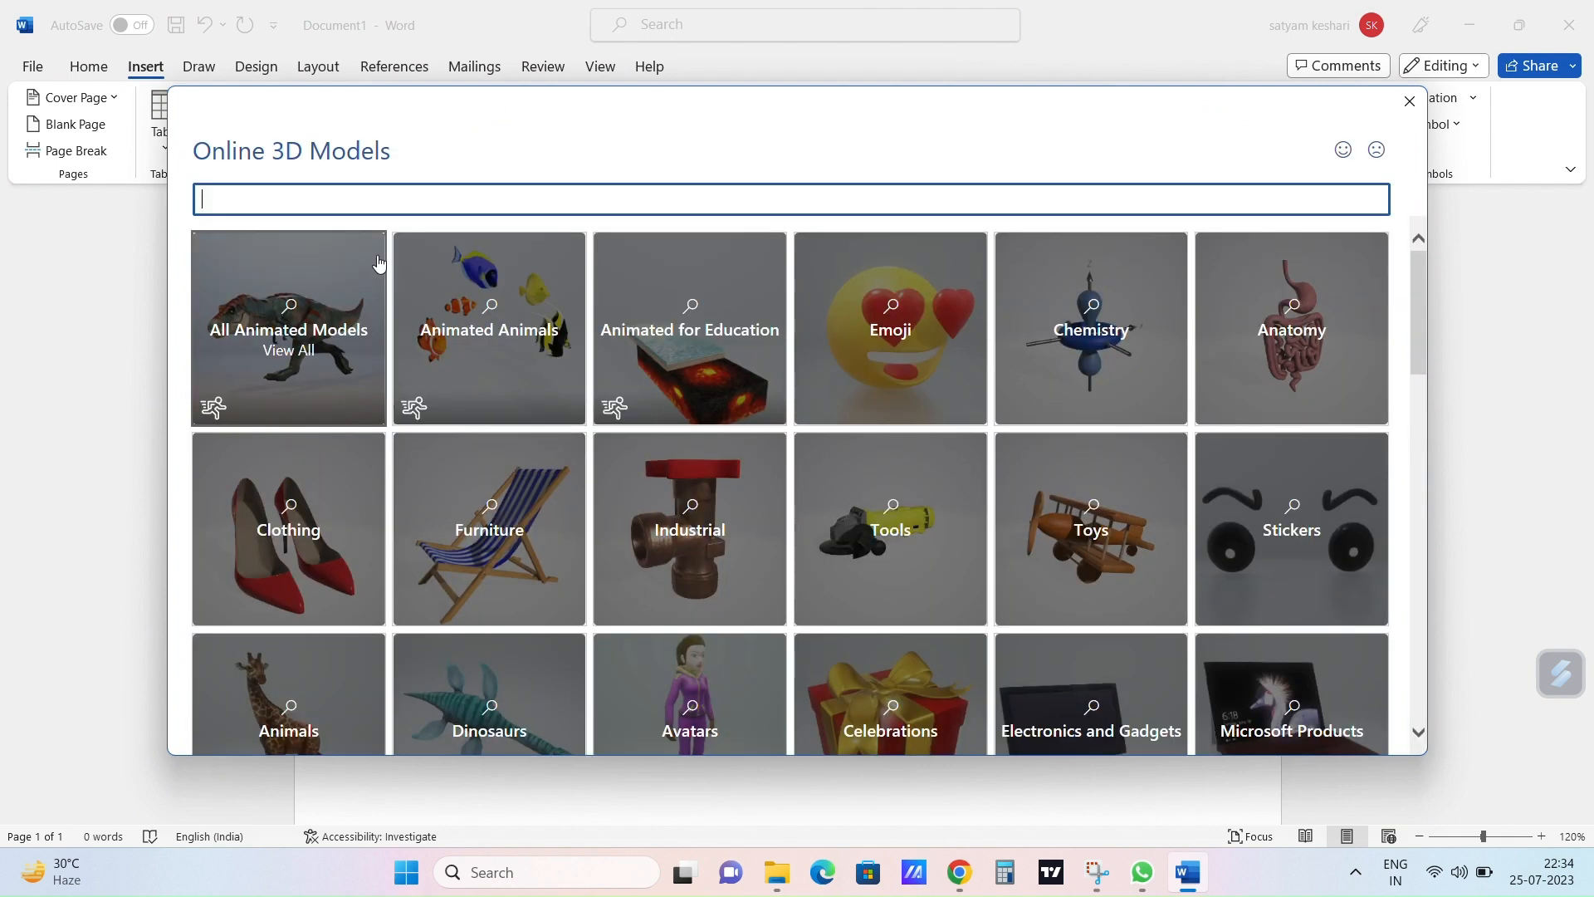
{"action": "mouse_move", "coordinate": [1422, 267]}
{"action": "left_mouse_down"}
{"action": "mouse_move", "coordinate": [1423, 639]}
{"action": "mouse_move", "coordinate": [1403, 352]}
{"action": "left_mouse_up"}
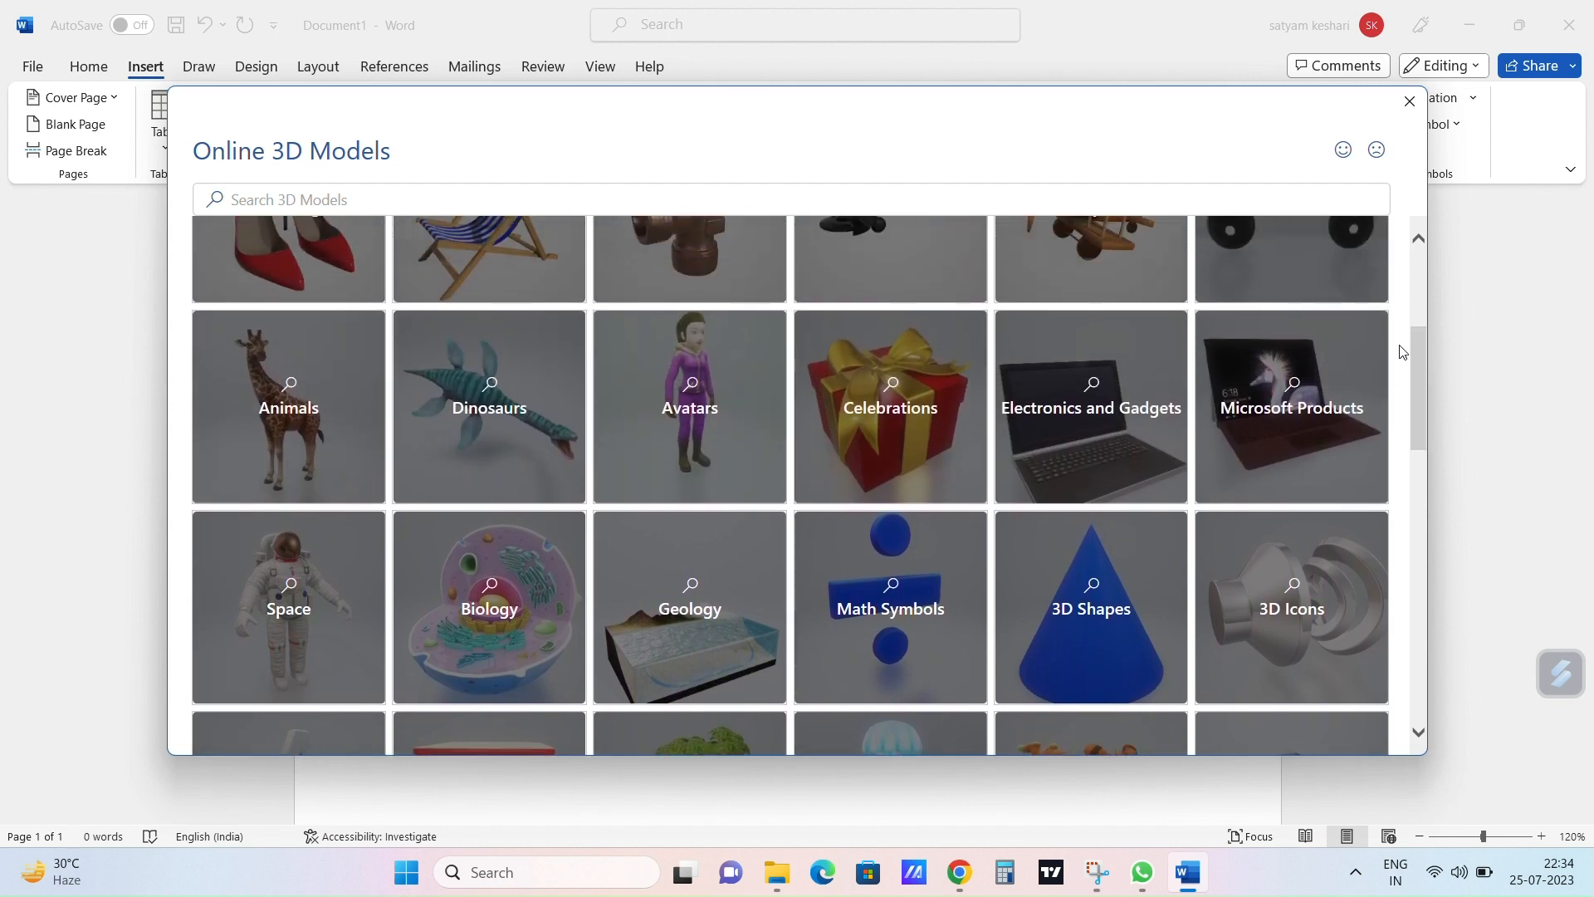
{"action": "left_click", "coordinate": [695, 376]}
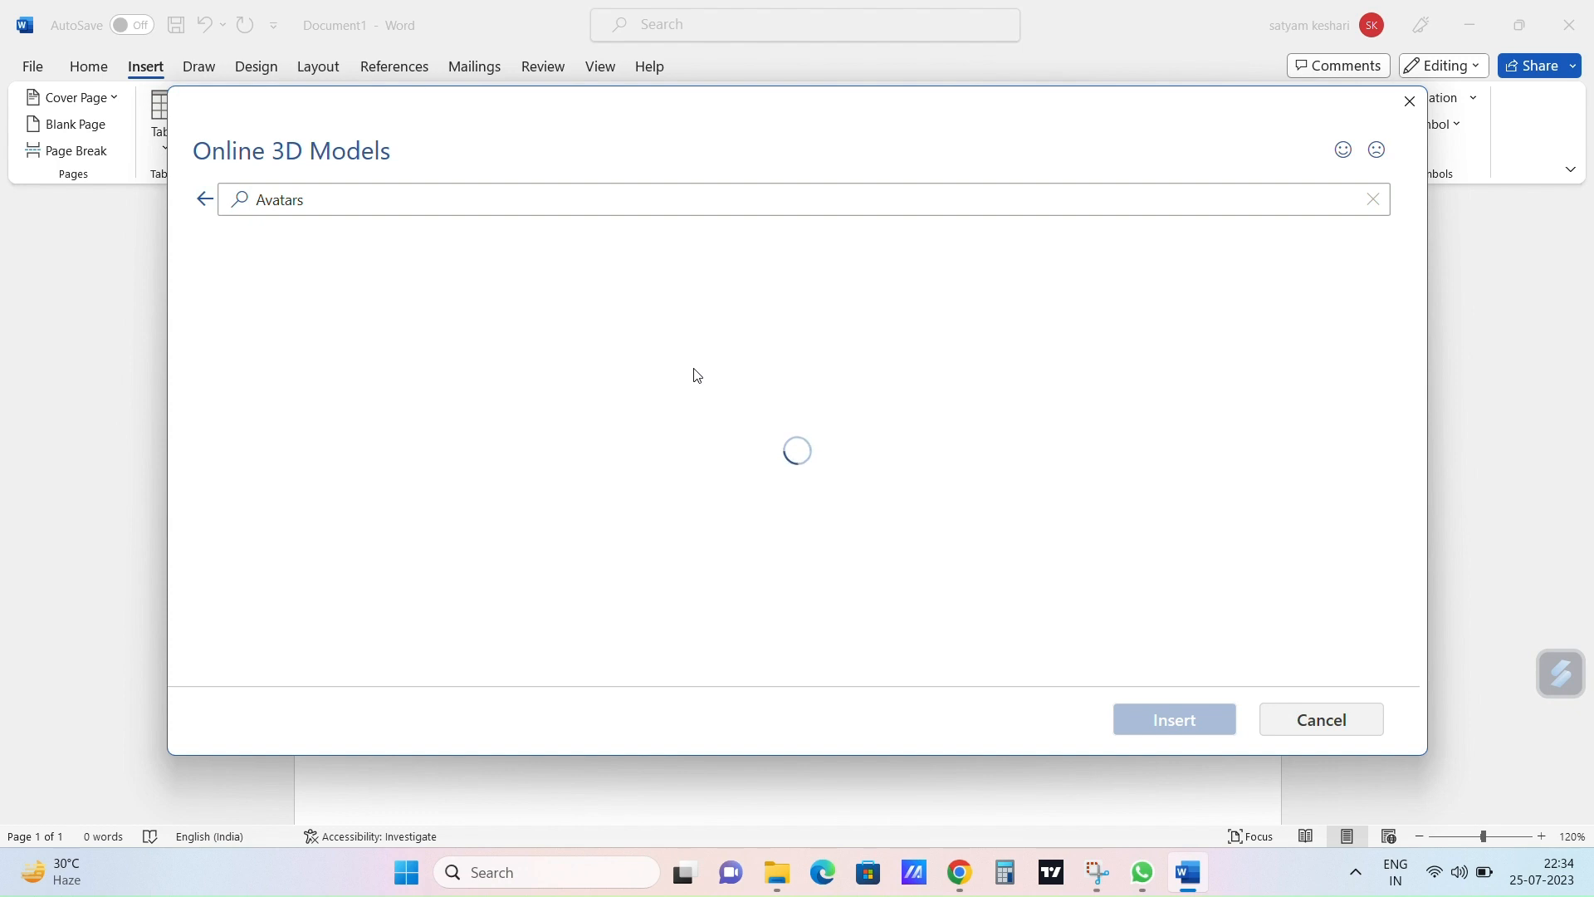
{"action": "scroll", "coordinate": [1007, 415], "scroll_direction": "down", "scroll_amount": 2}
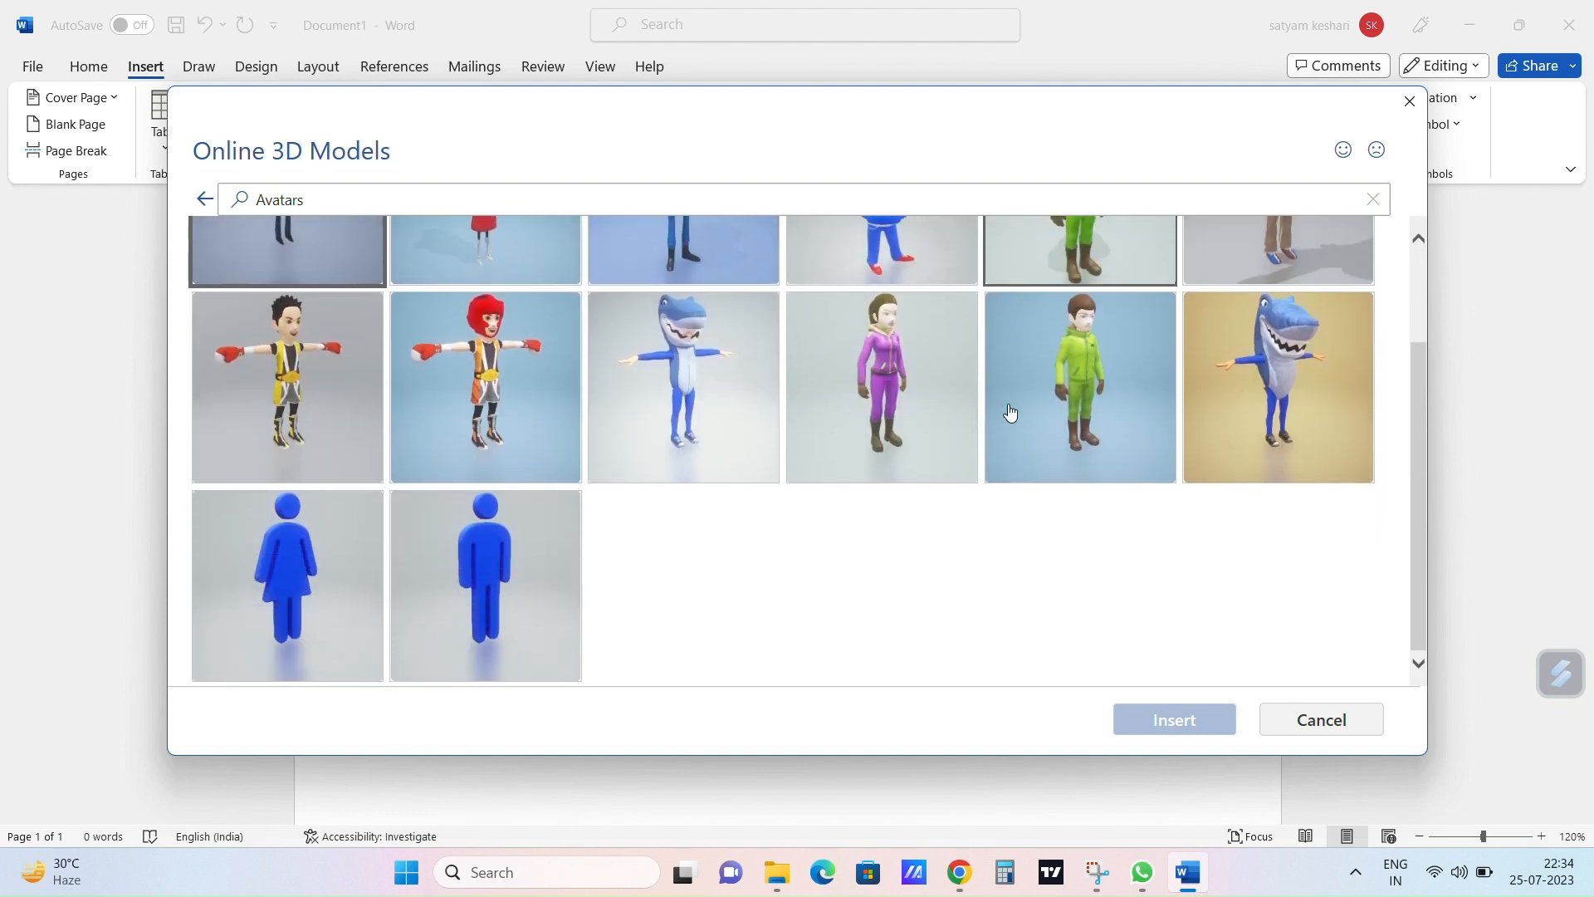
{"action": "scroll", "coordinate": [1009, 413], "scroll_direction": "up", "scroll_amount": 2}
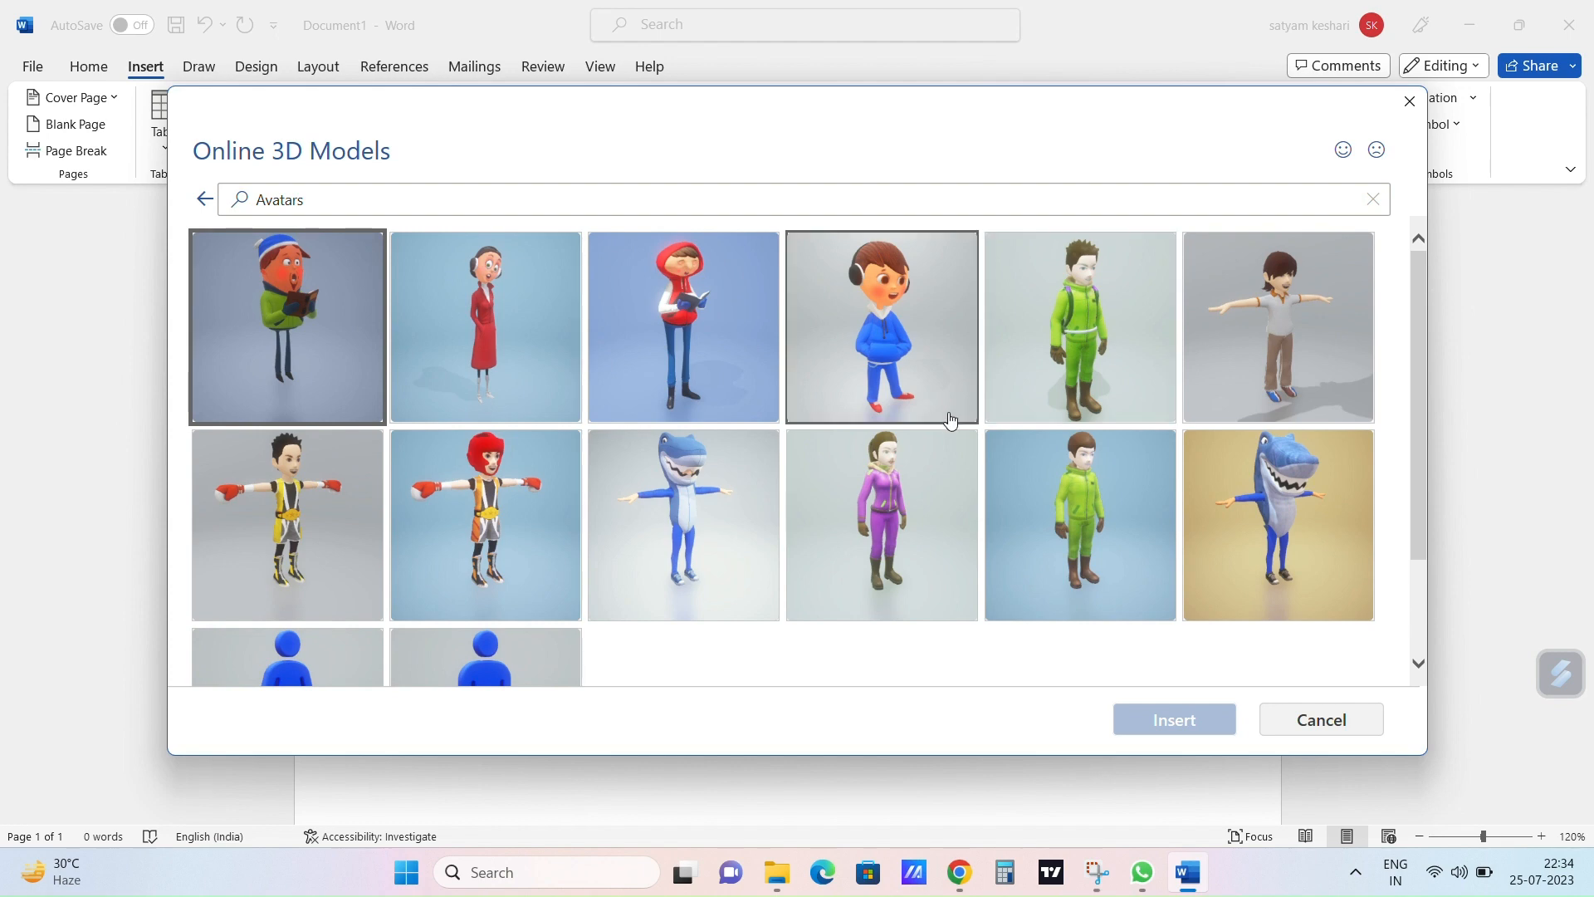
{"action": "left_click", "coordinate": [873, 380]}
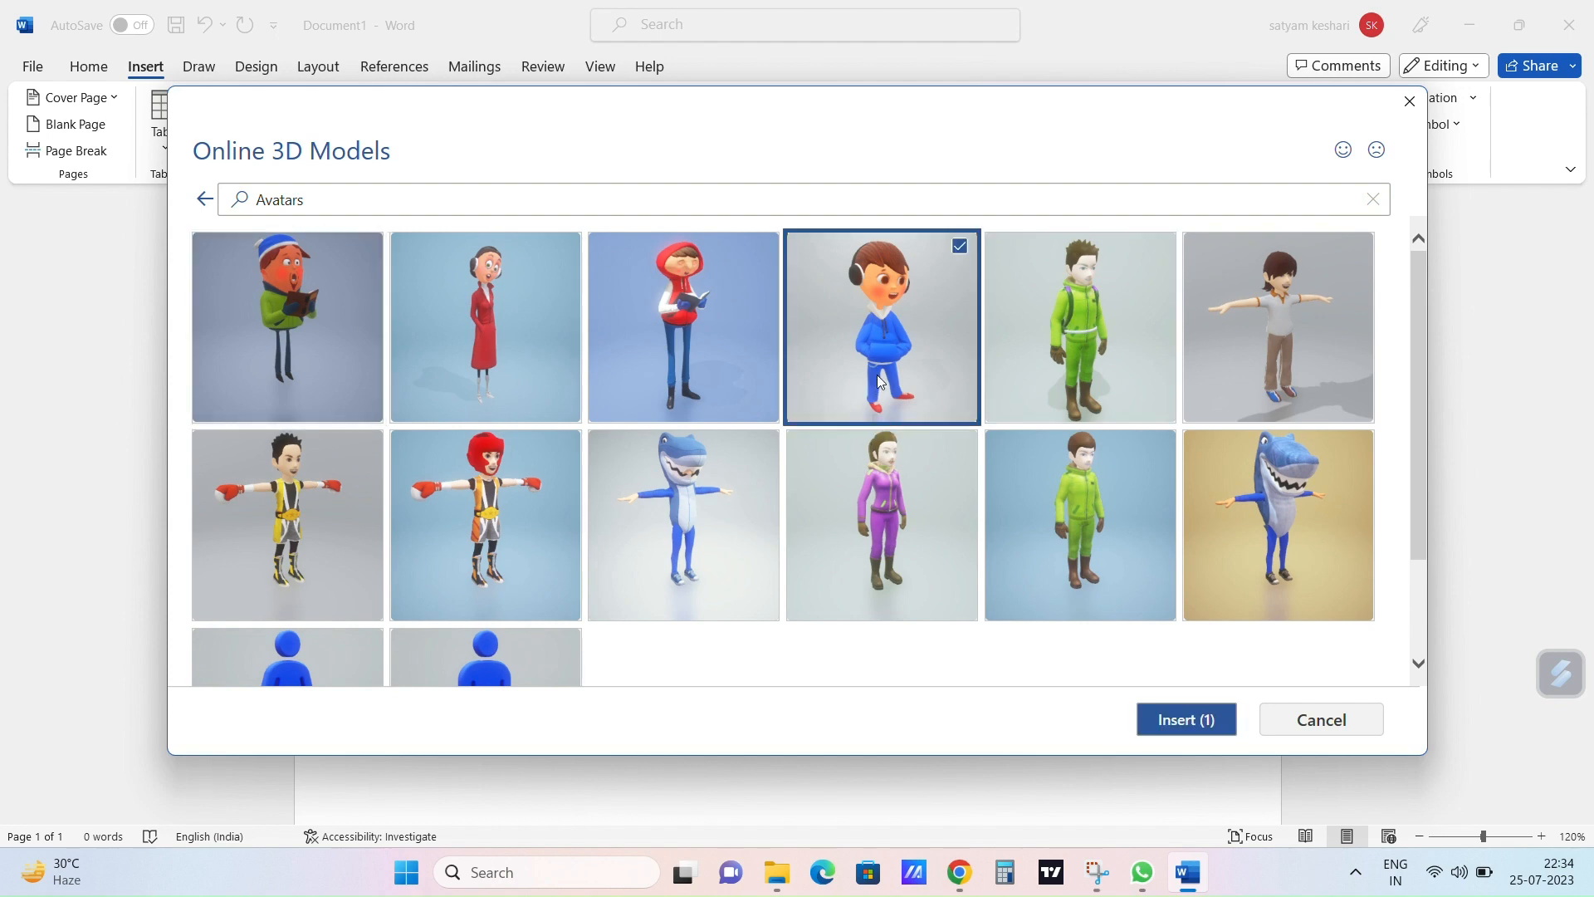
{"action": "left_click", "coordinate": [1165, 721]}
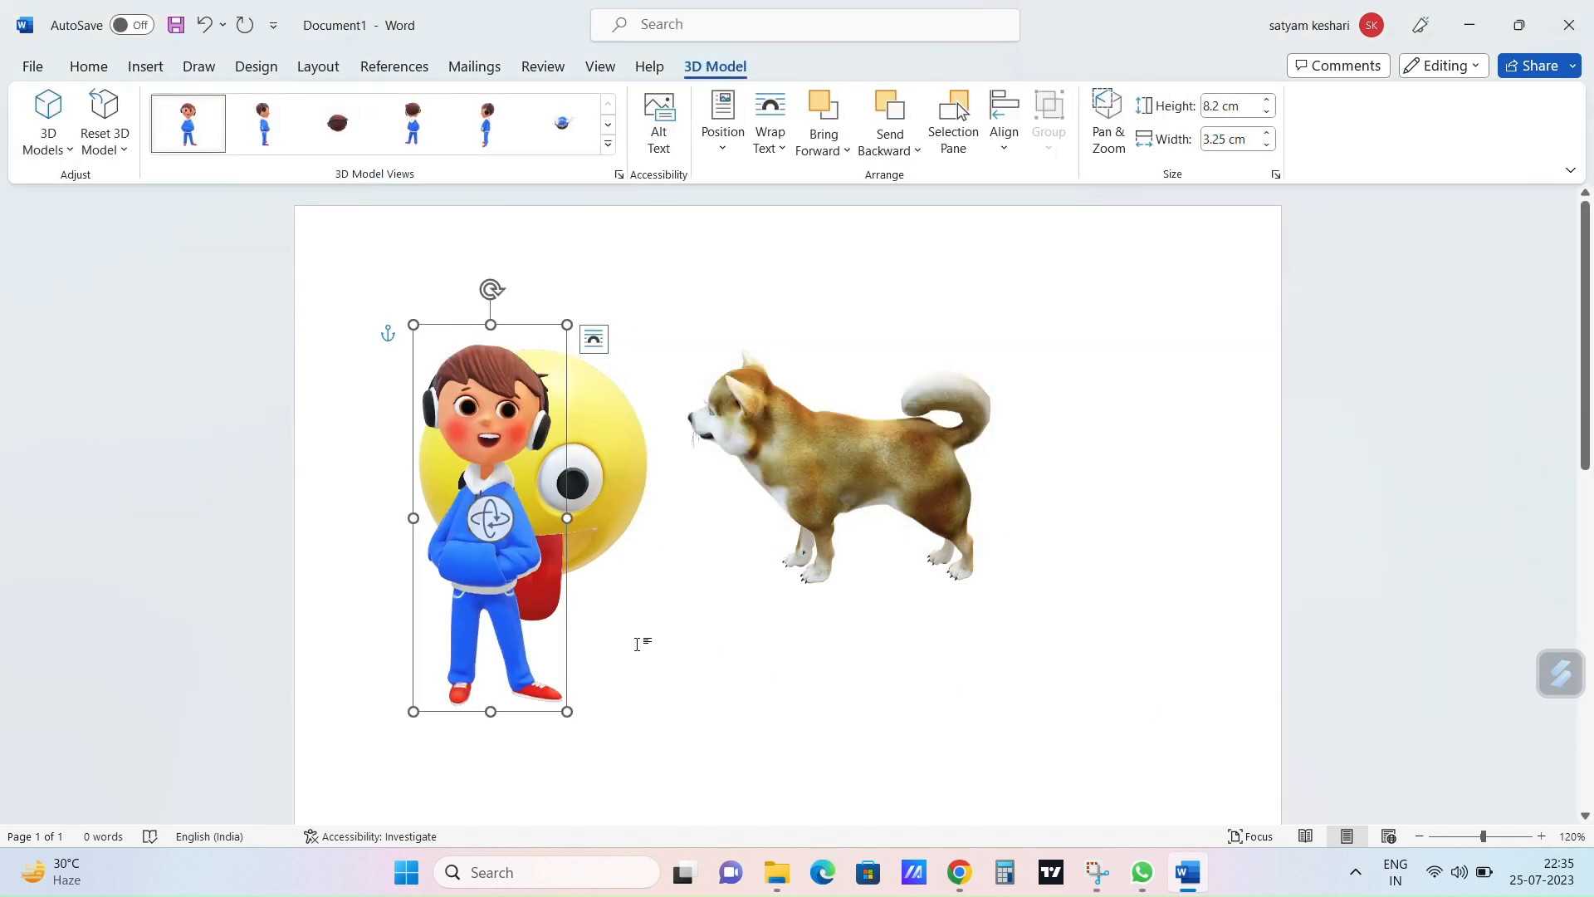
Step: Move the boy clear of the other models and apply the preset side view facing the right page edge, rotated slightly towards the viewer
{"action": "left_click_drag", "start_coordinate": [466, 559], "coordinate": [1133, 491]}
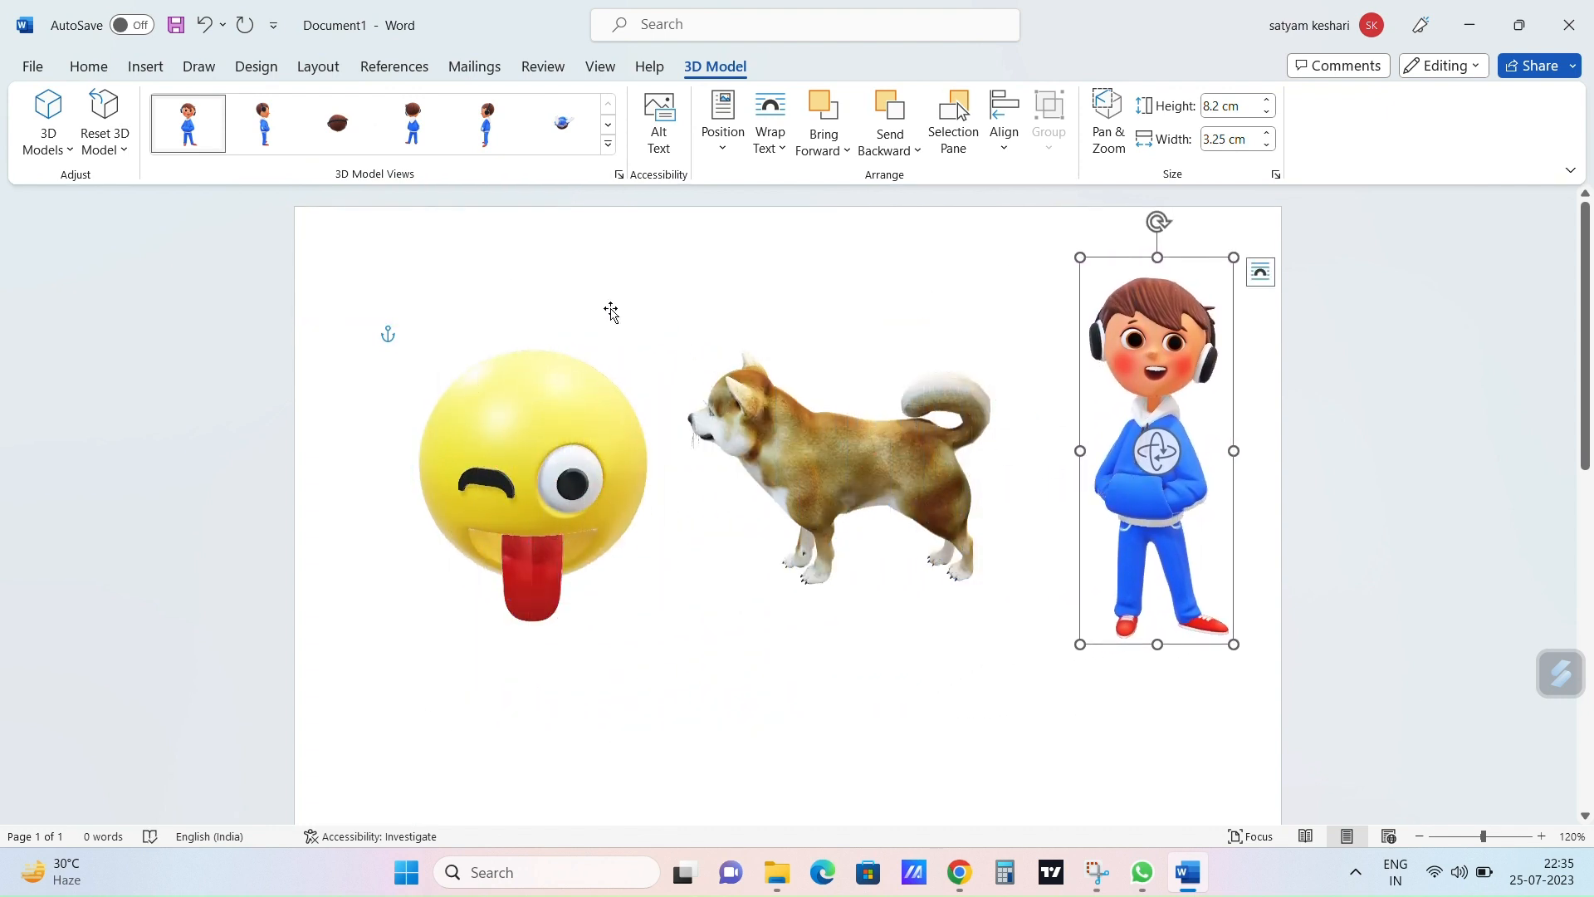
{"action": "left_click", "coordinate": [487, 146]}
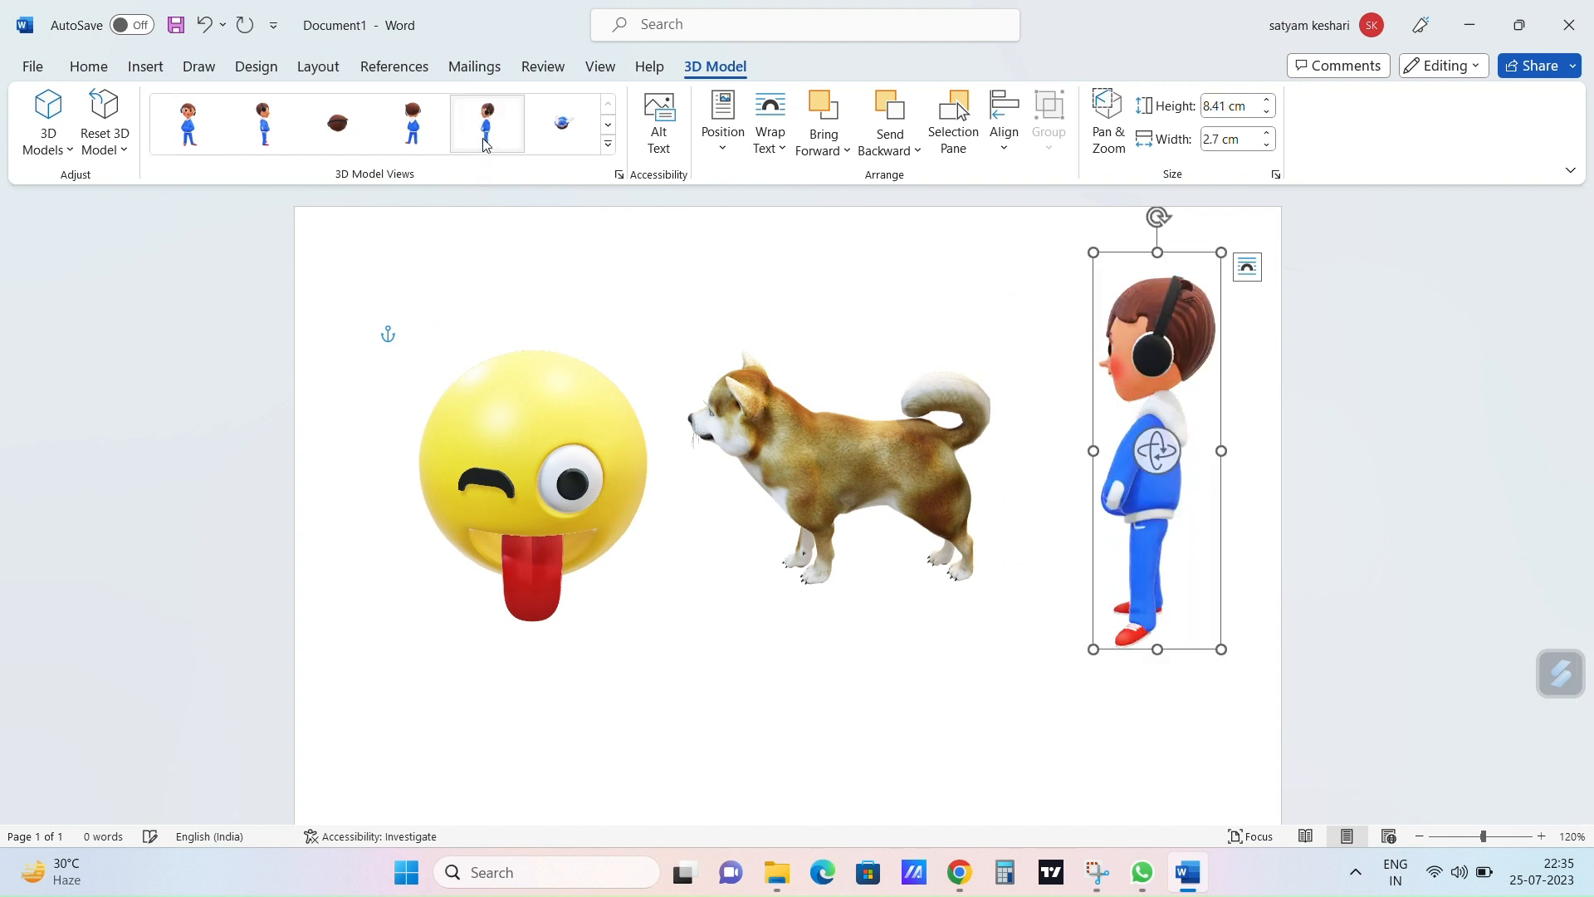
{"action": "left_click", "coordinate": [265, 141]}
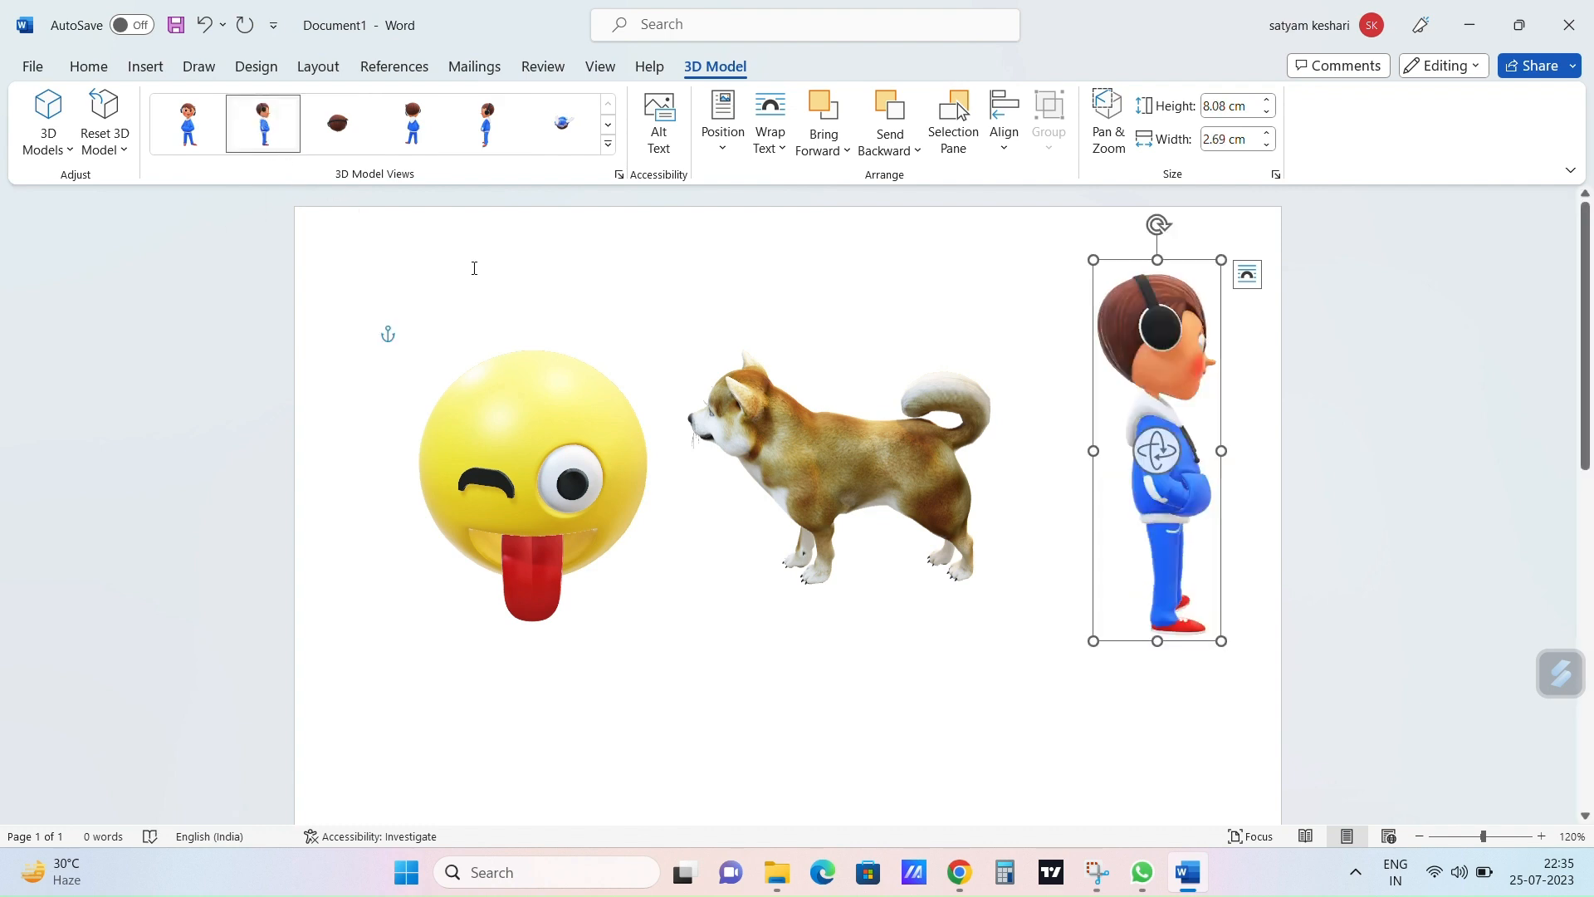
{"action": "left_click", "coordinate": [609, 145]}
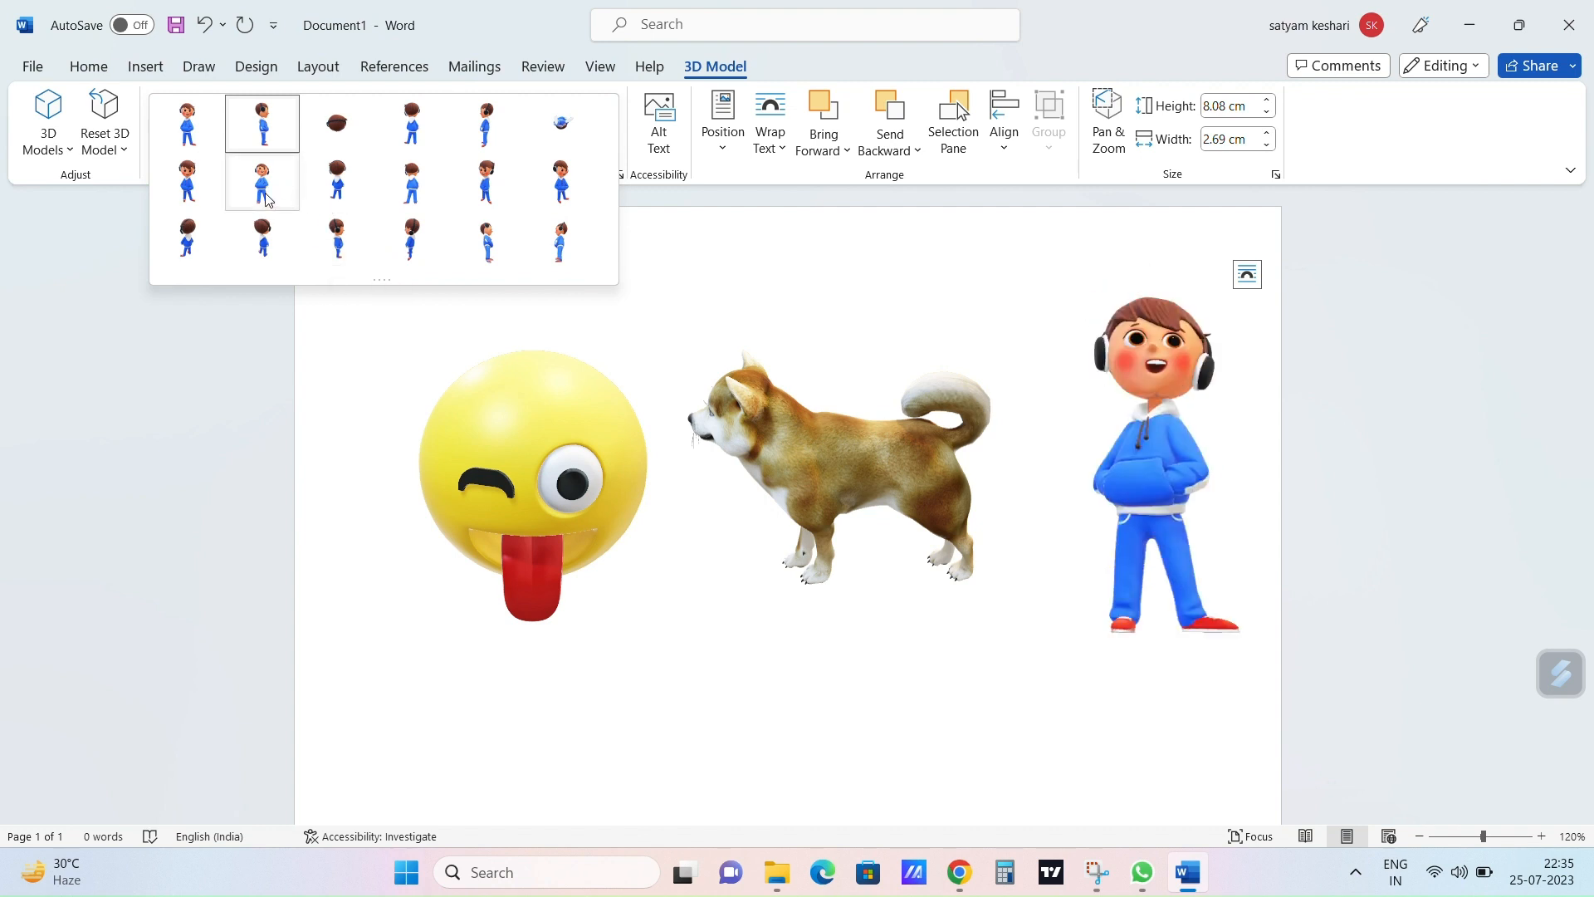
{"action": "left_click", "coordinate": [262, 139]}
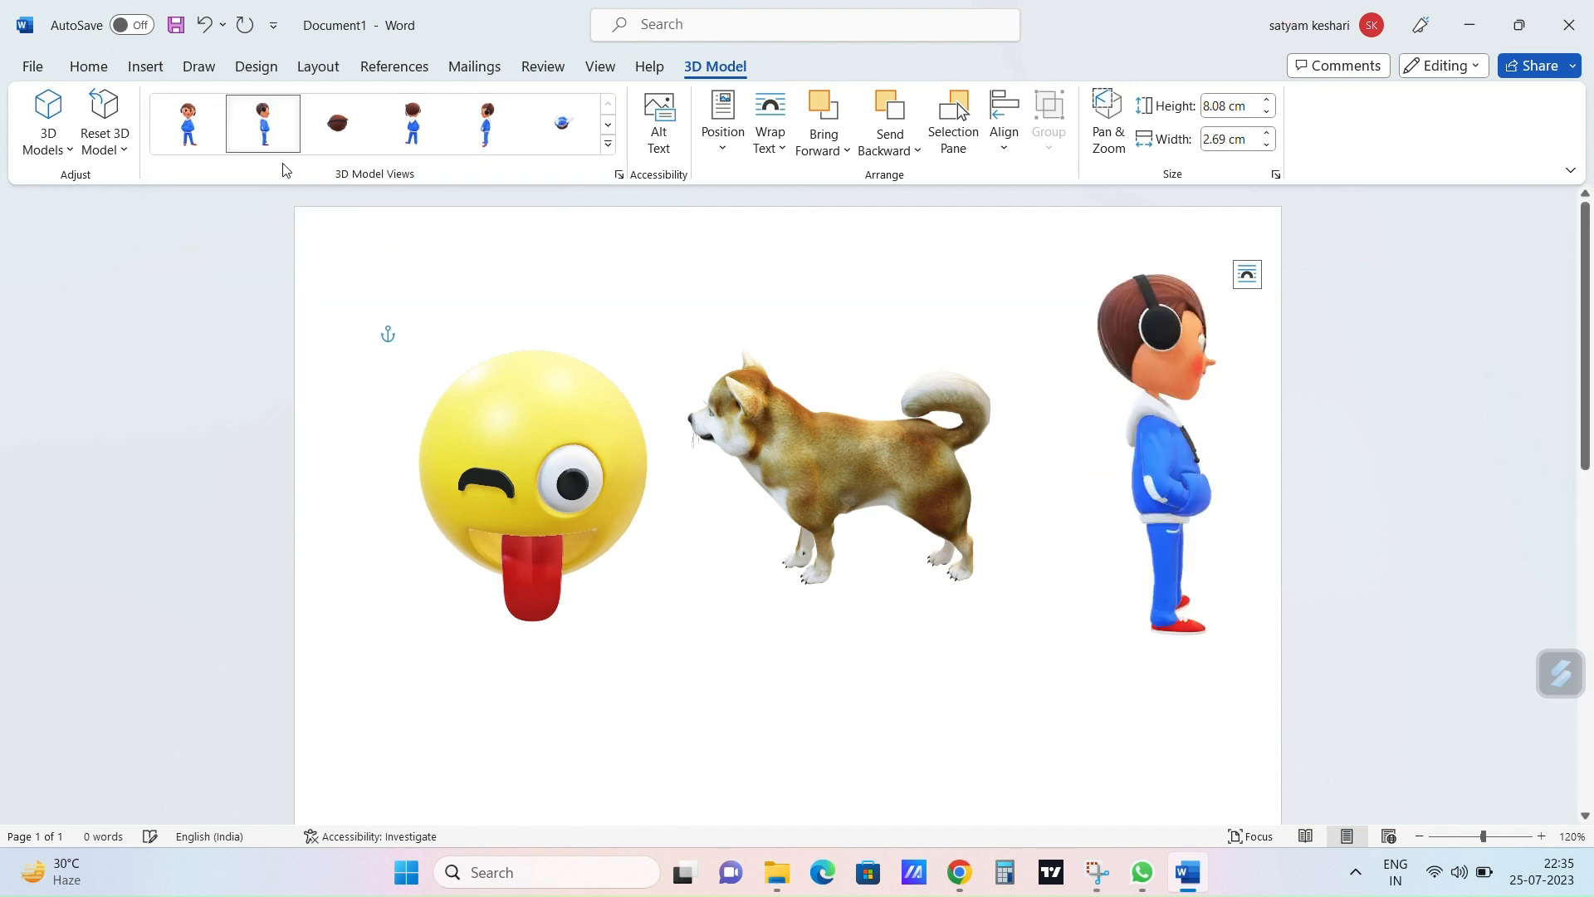
{"action": "left_click_drag", "start_coordinate": [1156, 462], "coordinate": [1091, 461]}
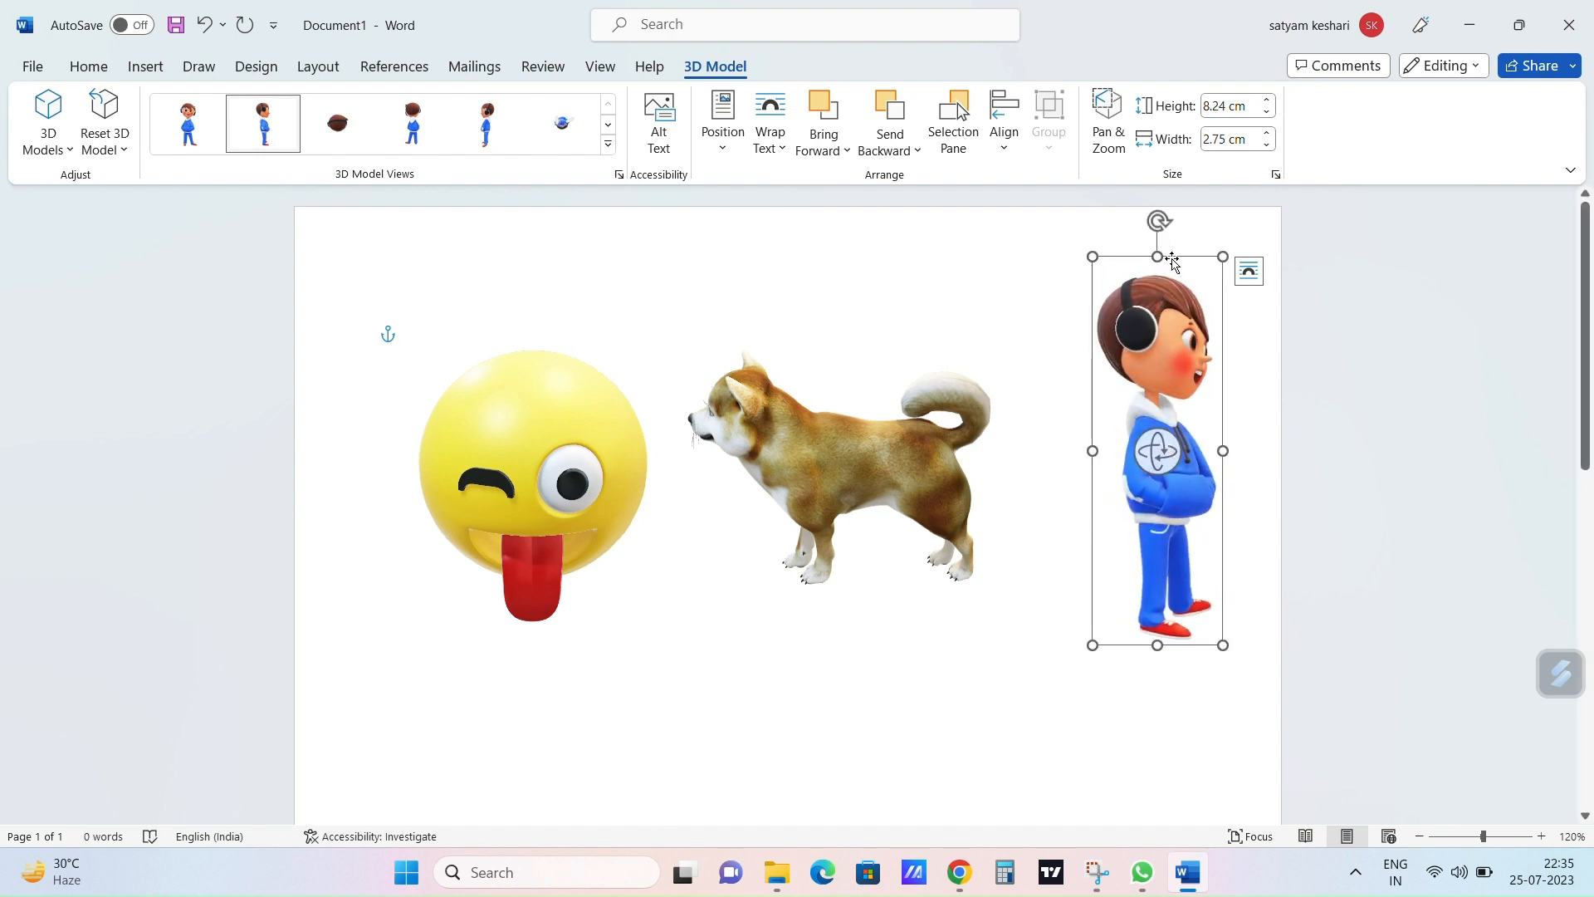
Step: Arrange the models in a spaced row with the boy near the left page edge, the emoji in the middle and the dog near the right edge
{"action": "left_click_drag", "start_coordinate": [1172, 262], "coordinate": [406, 291]}
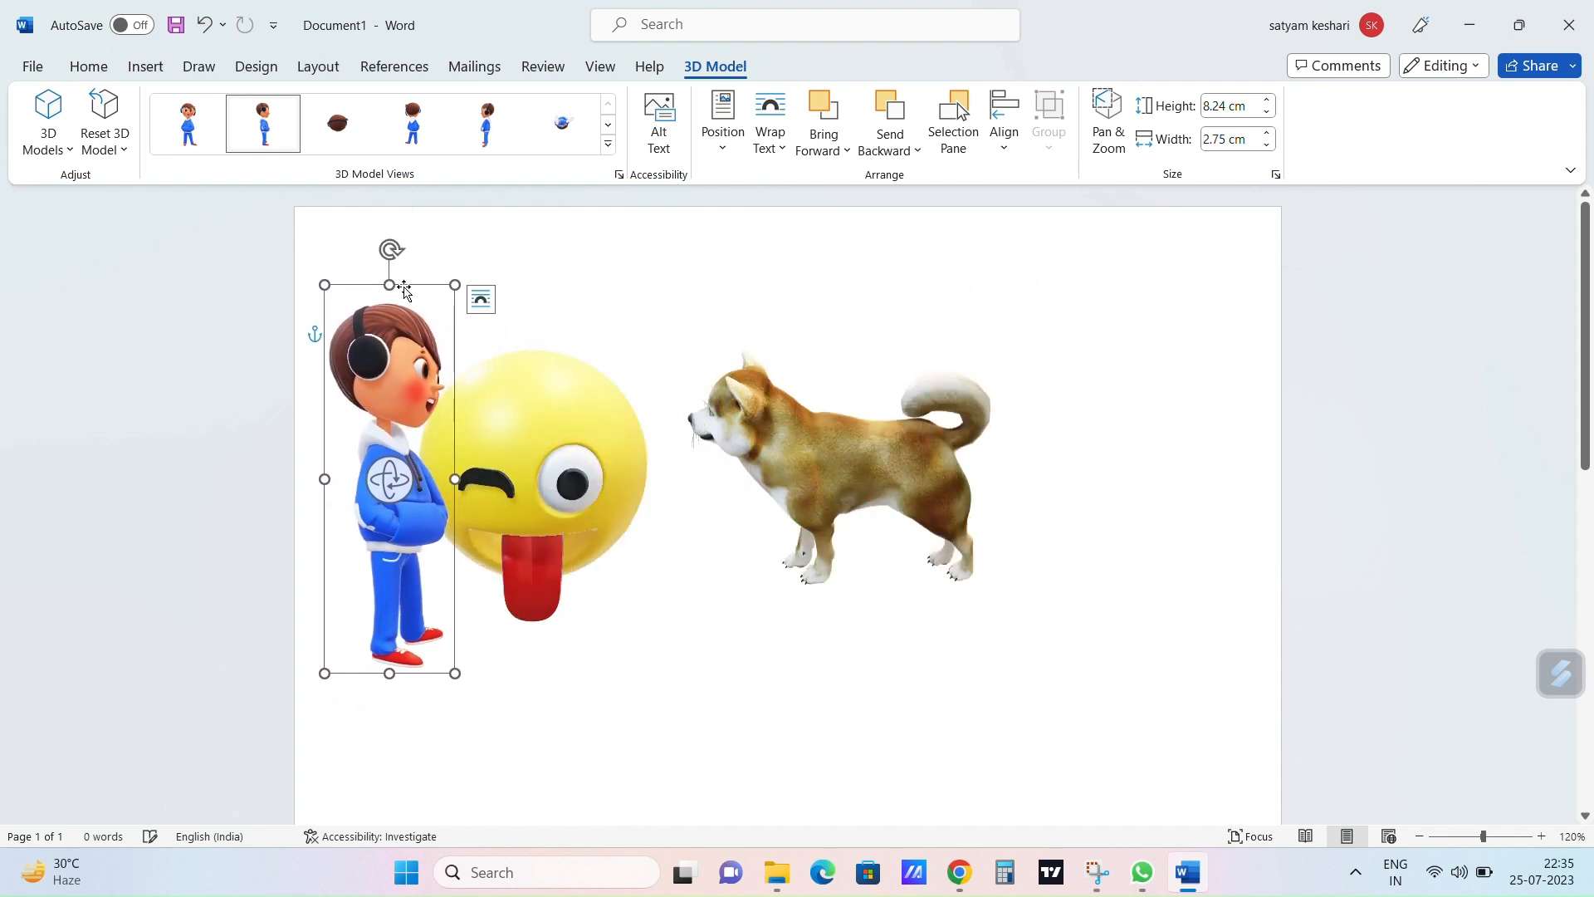
{"action": "left_click", "coordinate": [755, 388]}
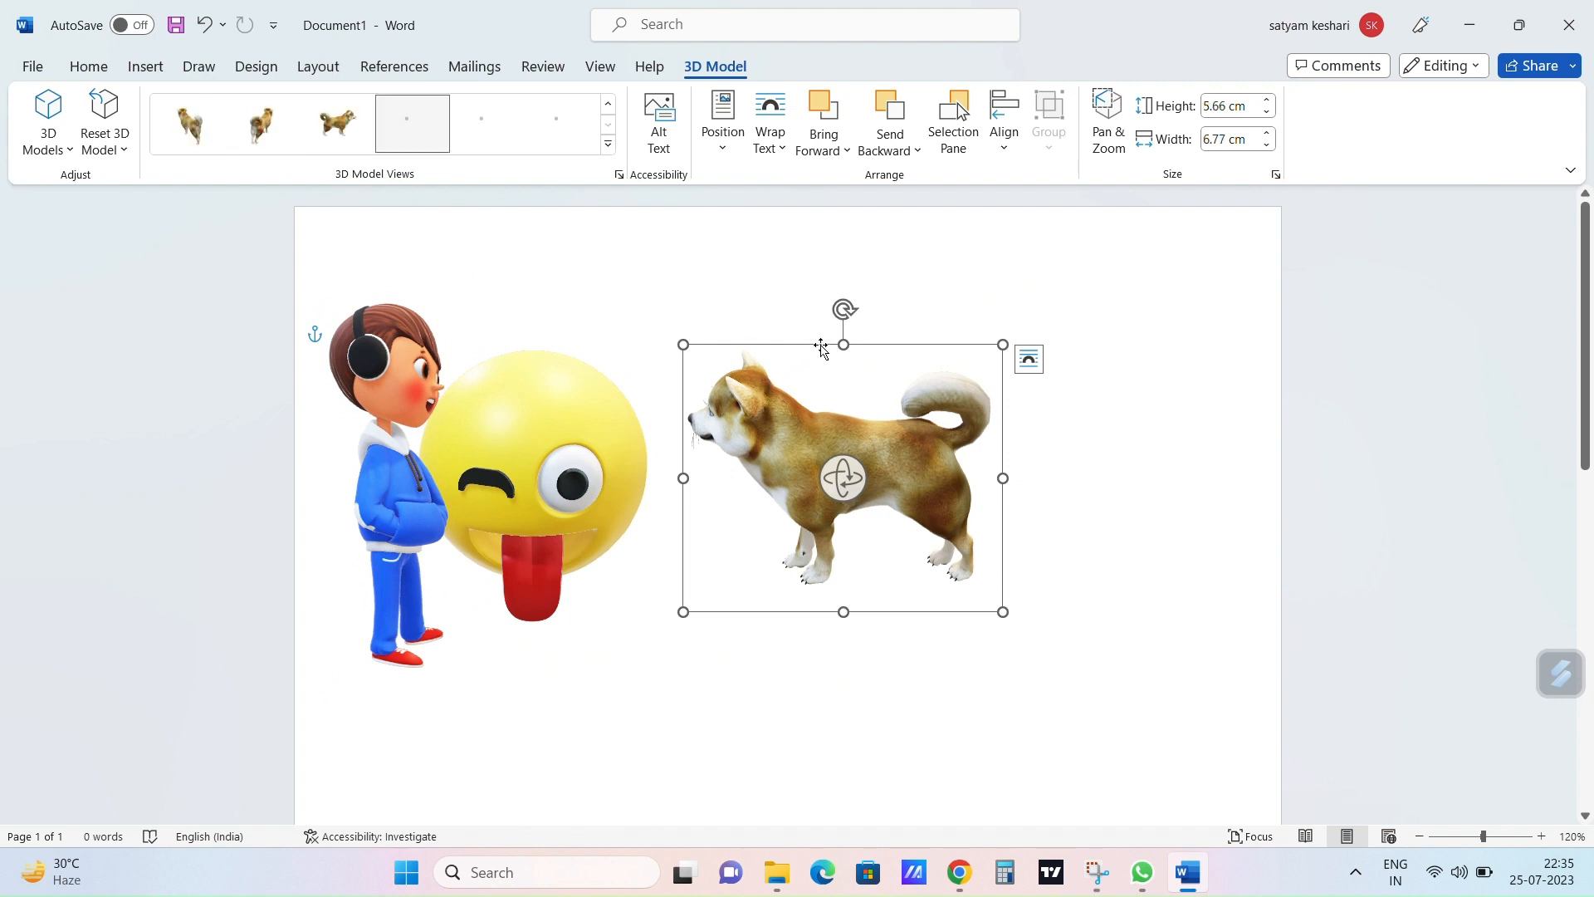
{"action": "left_click_drag", "start_coordinate": [880, 357], "coordinate": [1080, 336]}
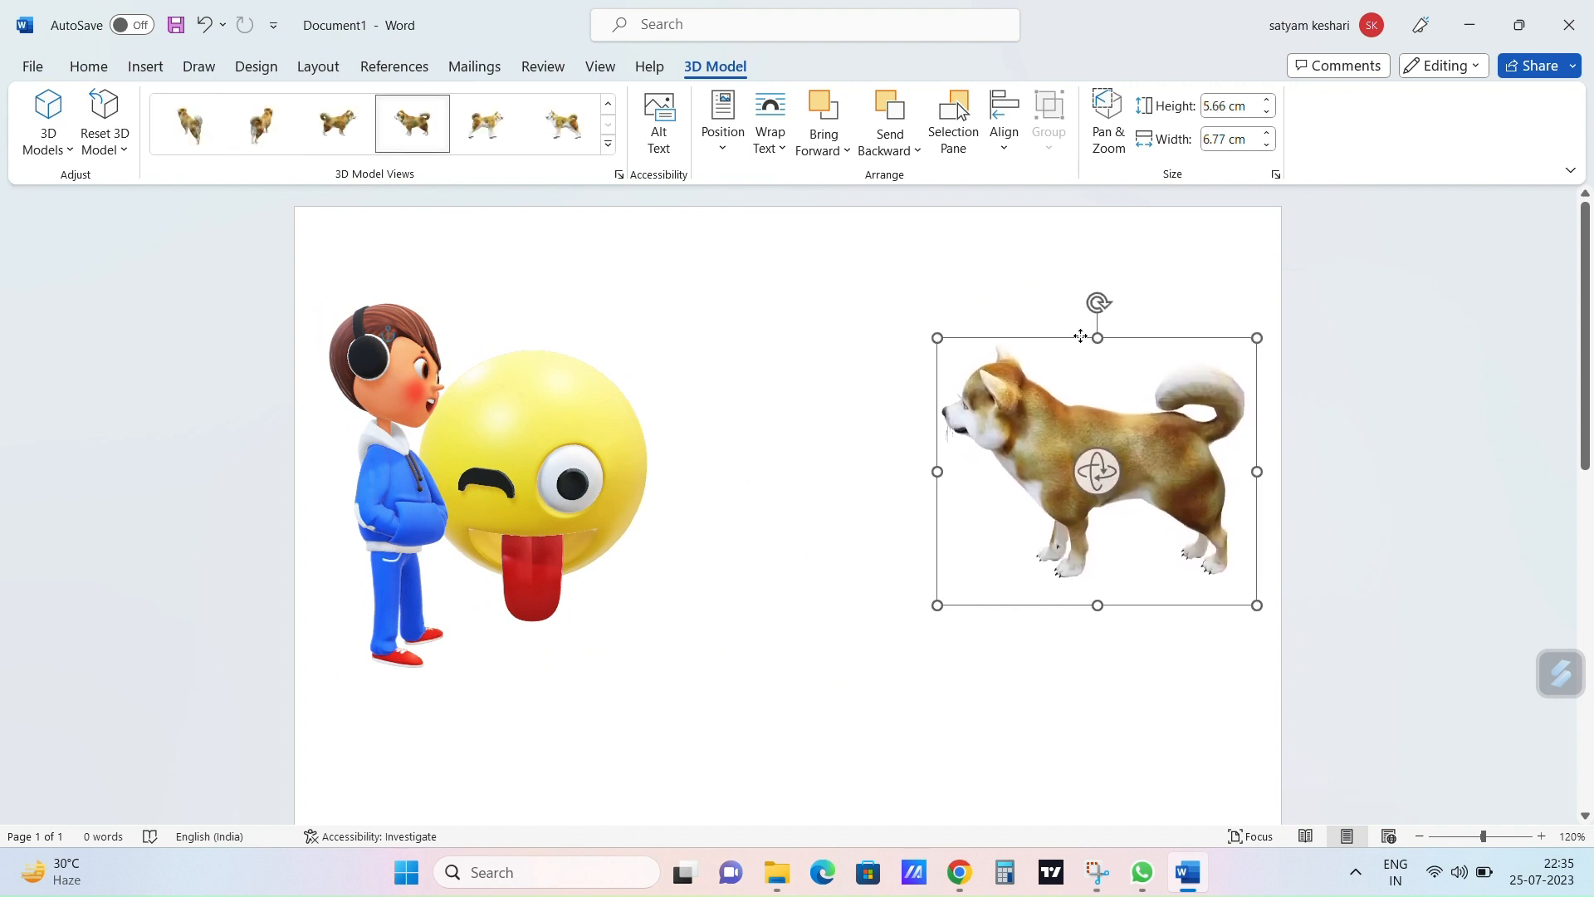
{"action": "left_click", "coordinate": [567, 414]}
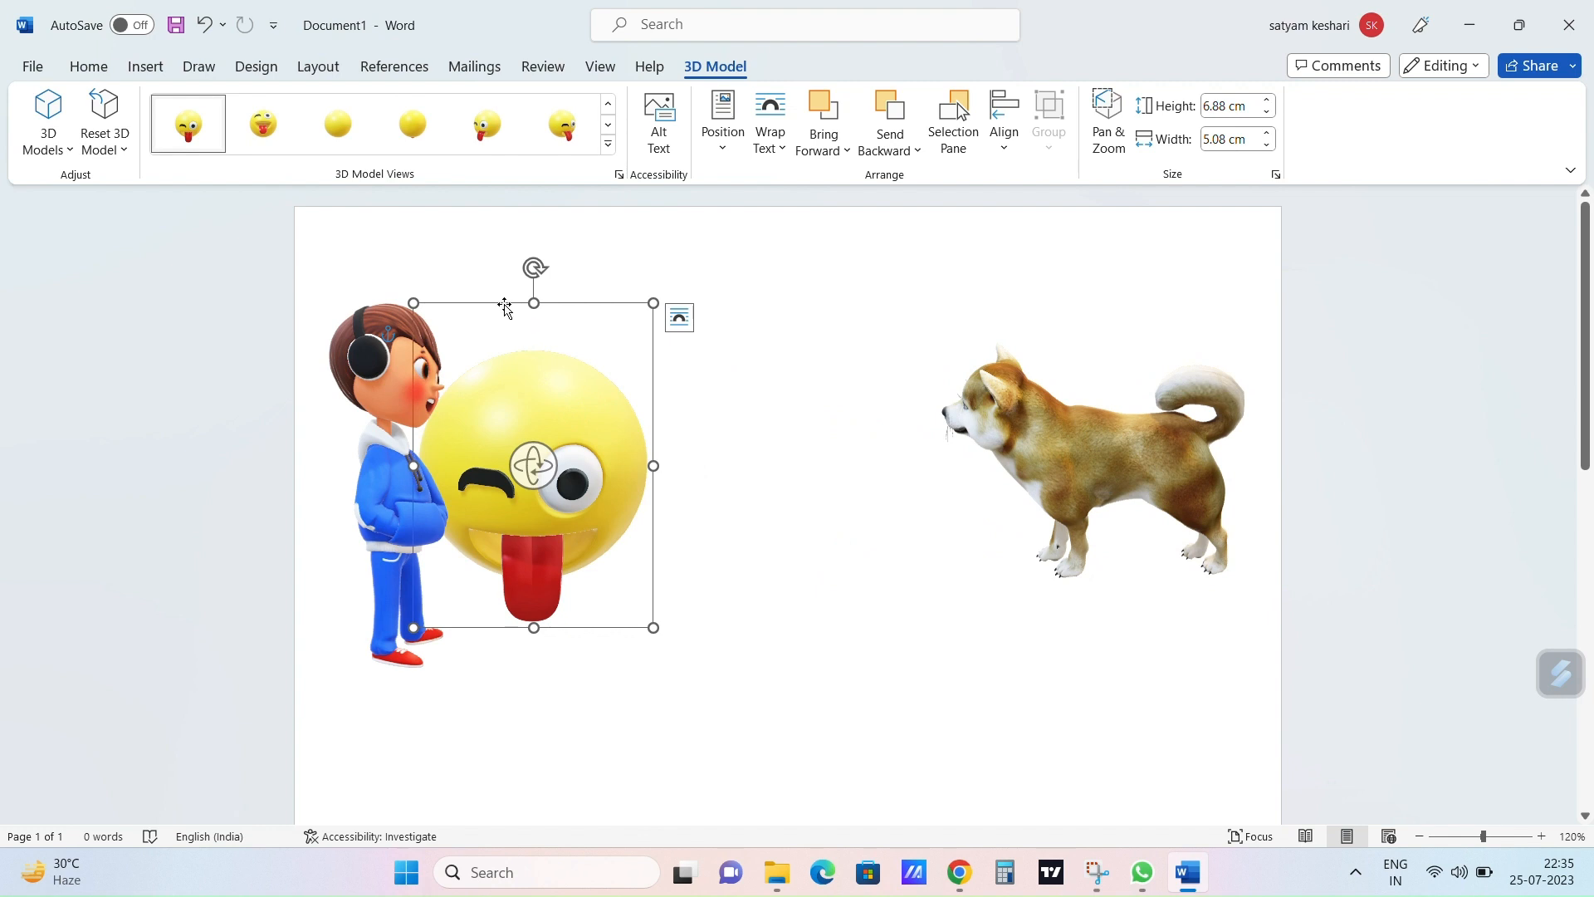
{"action": "left_click_drag", "start_coordinate": [505, 305], "coordinate": [705, 291]}
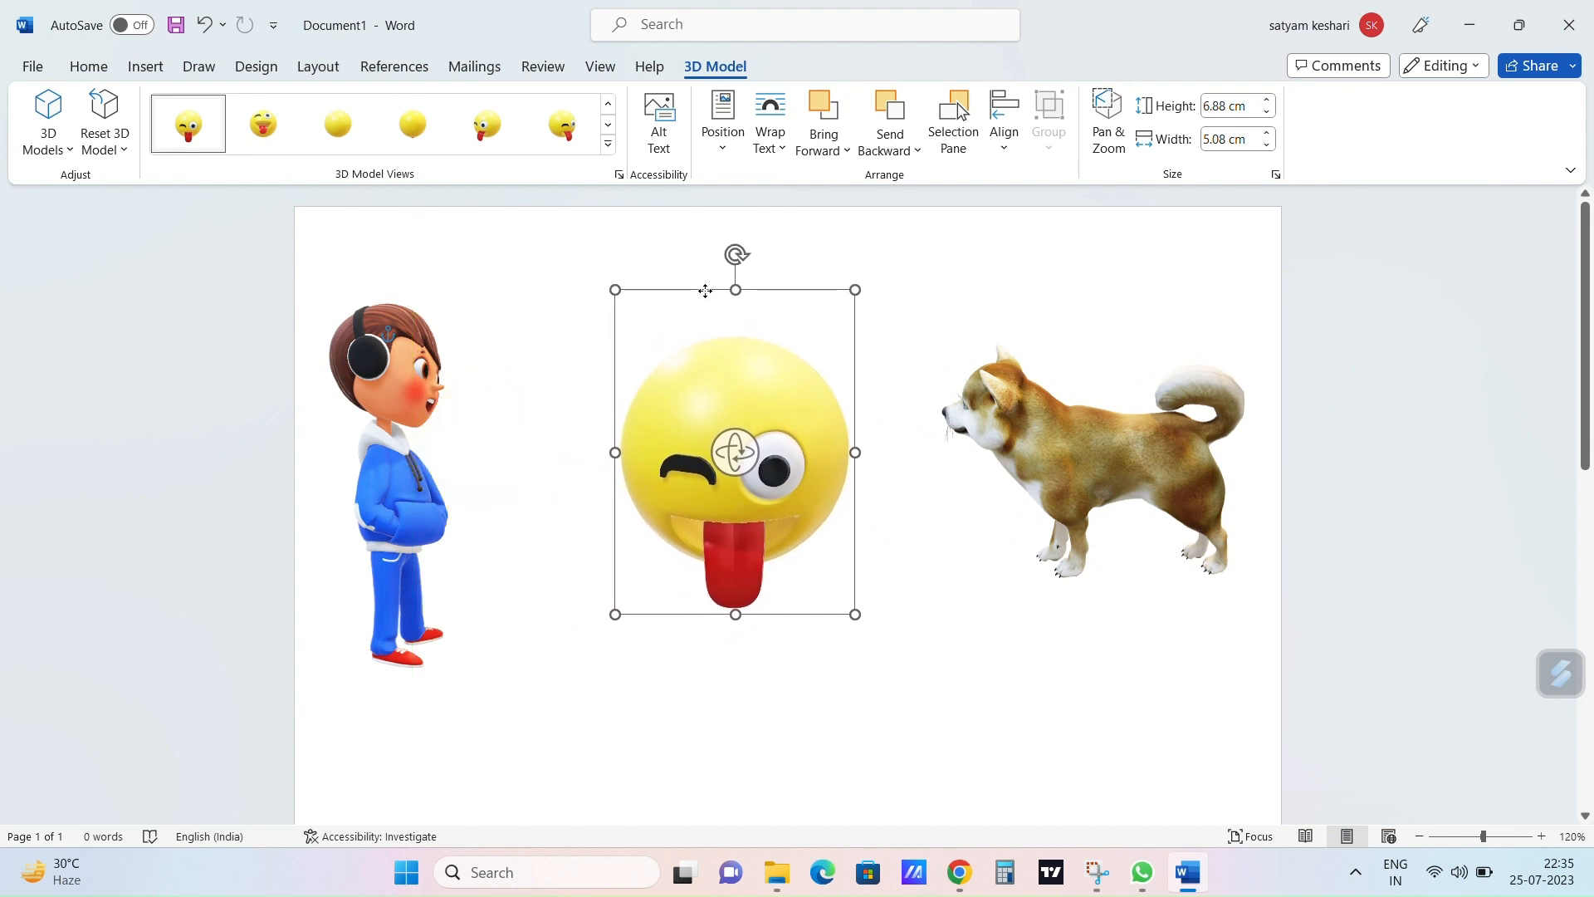
Step: Rotate the dog slightly in 3D and tilt the emoji's face slightly upward
{"action": "left_click", "coordinate": [1012, 427]}
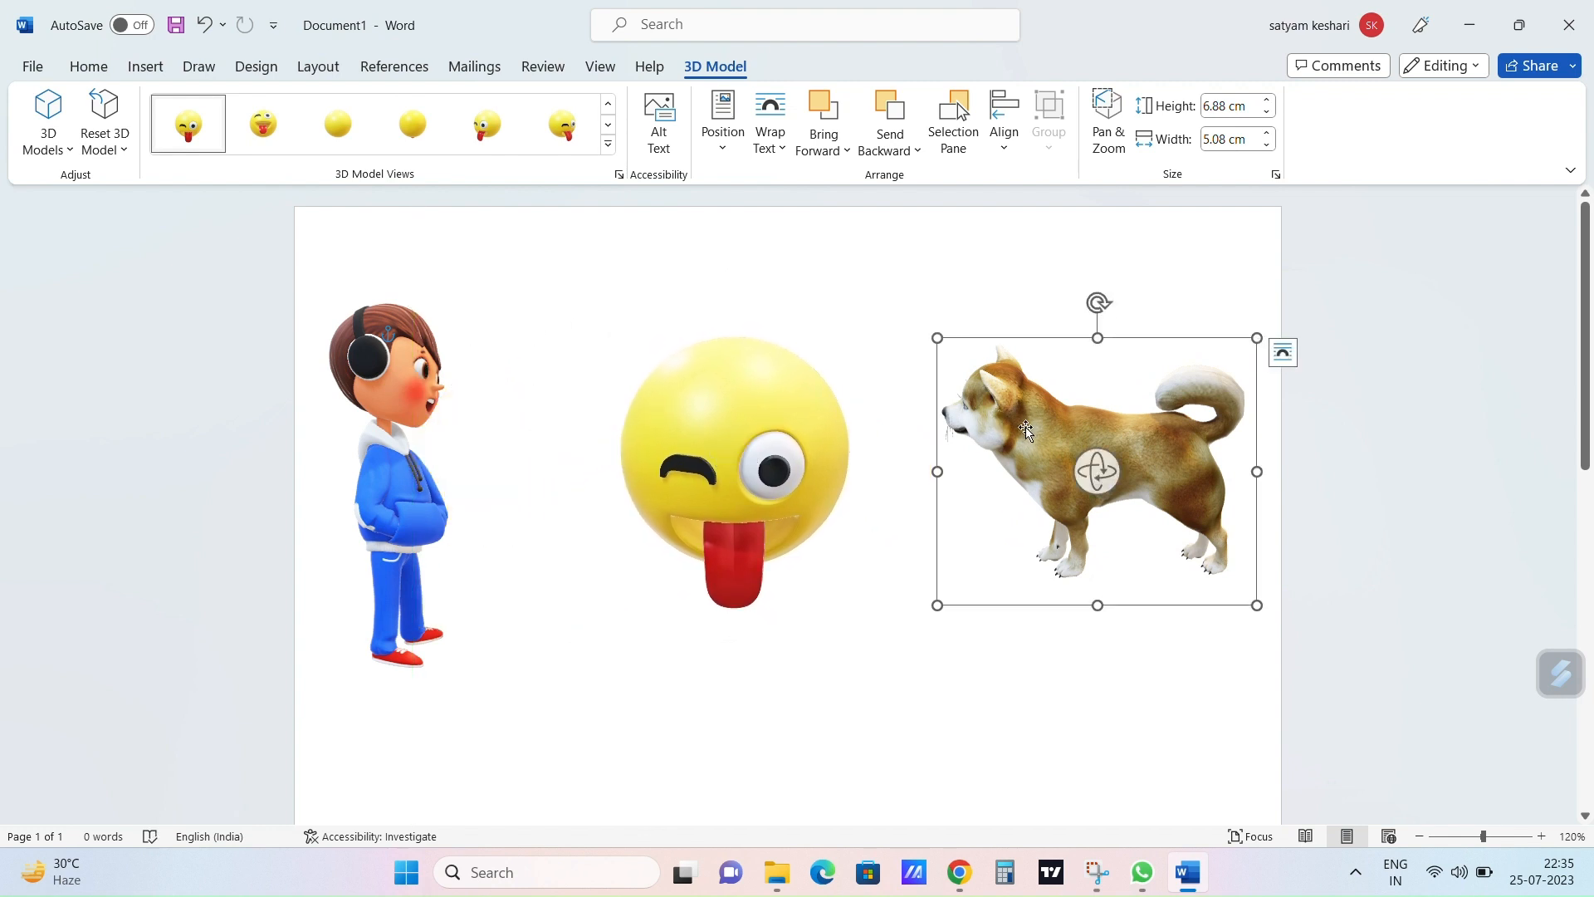
{"action": "left_click_drag", "start_coordinate": [1106, 478], "coordinate": [1130, 456]}
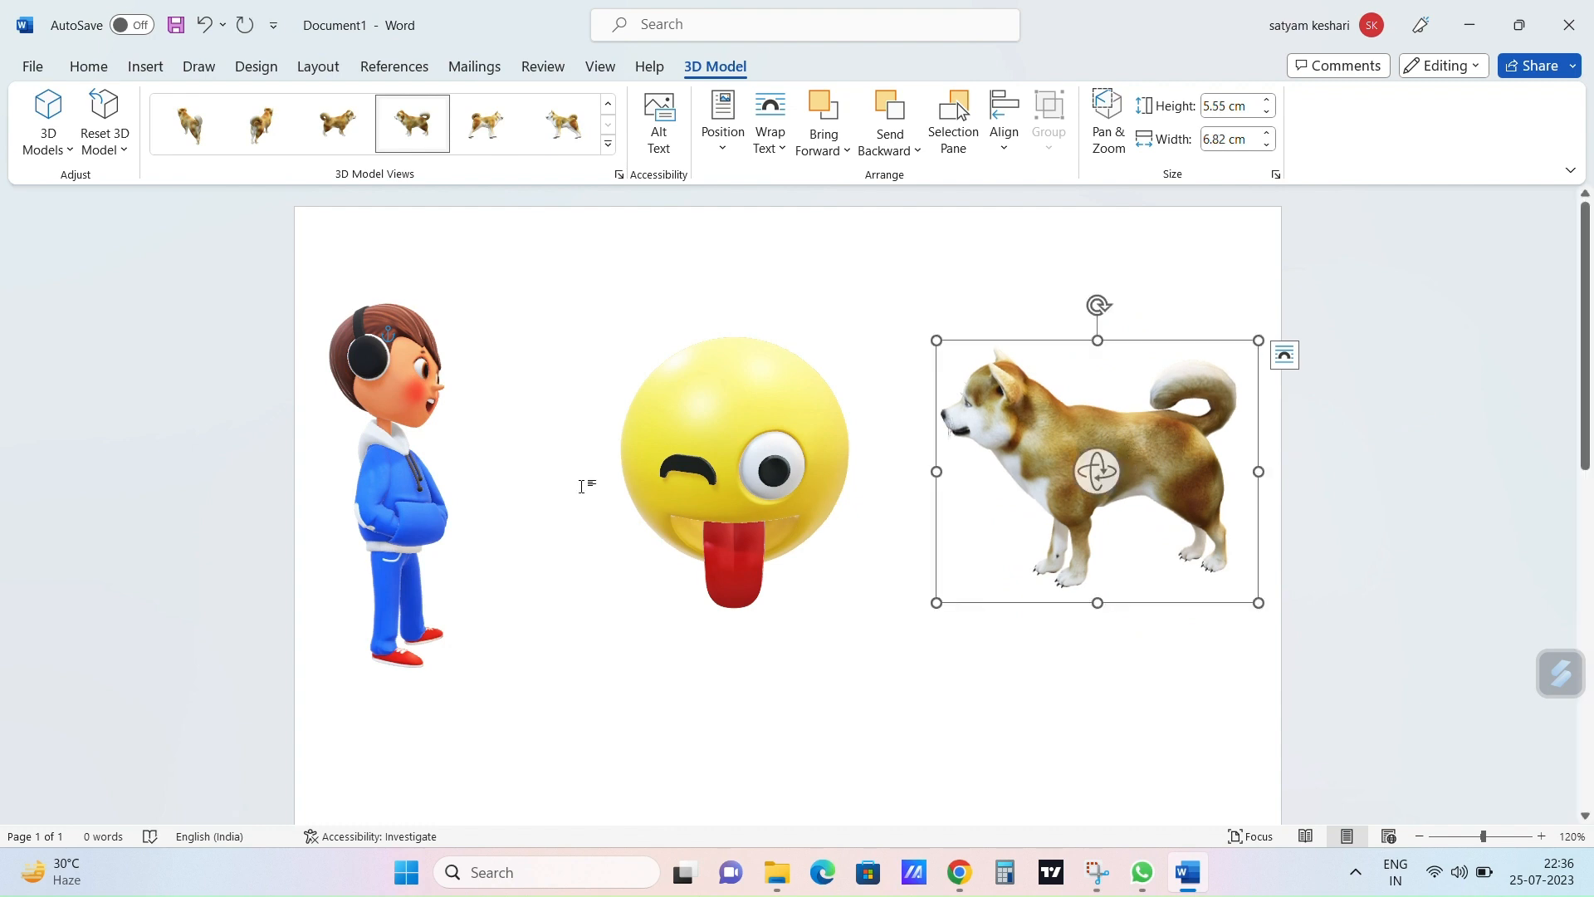
{"action": "left_click", "coordinate": [712, 459]}
{"action": "mouse_move", "coordinate": [730, 455]}
{"action": "left_mouse_down"}
{"action": "mouse_move", "coordinate": [734, 414]}
{"action": "mouse_move", "coordinate": [726, 469]}
{"action": "mouse_move", "coordinate": [729, 453]}
{"action": "left_mouse_up"}
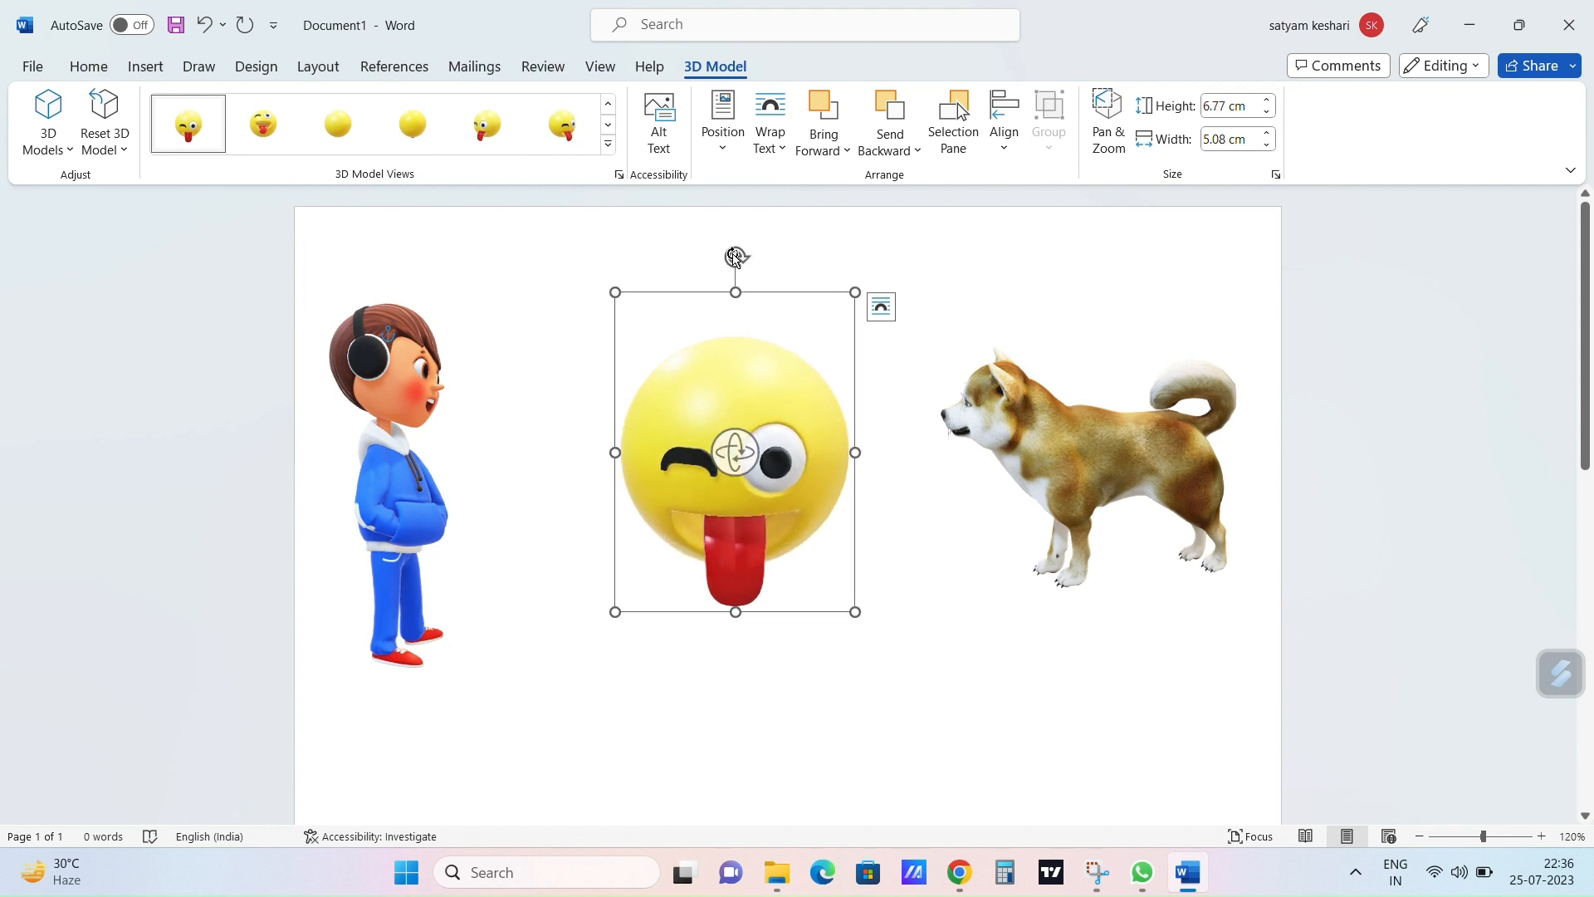
{"action": "mouse_move", "coordinate": [736, 257]}
{"action": "left_mouse_down"}
{"action": "mouse_move", "coordinate": [783, 266]}
{"action": "mouse_move", "coordinate": [844, 331]}
{"action": "mouse_move", "coordinate": [783, 265]}
{"action": "mouse_move", "coordinate": [735, 256]}
{"action": "left_mouse_up"}
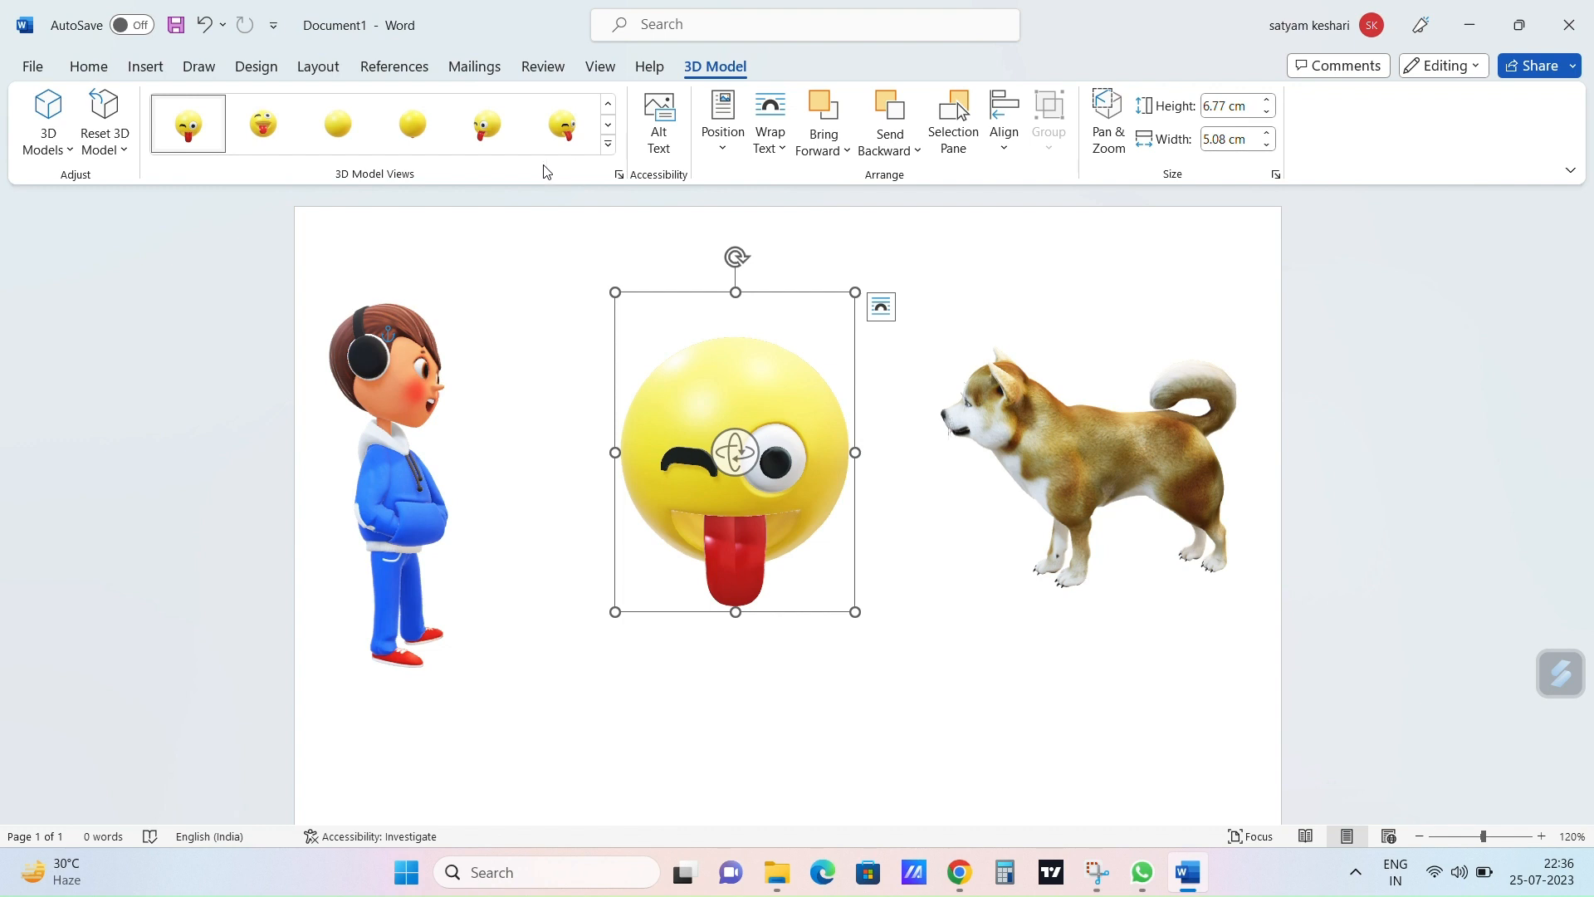
{"action": "left_click", "coordinate": [130, 154]}
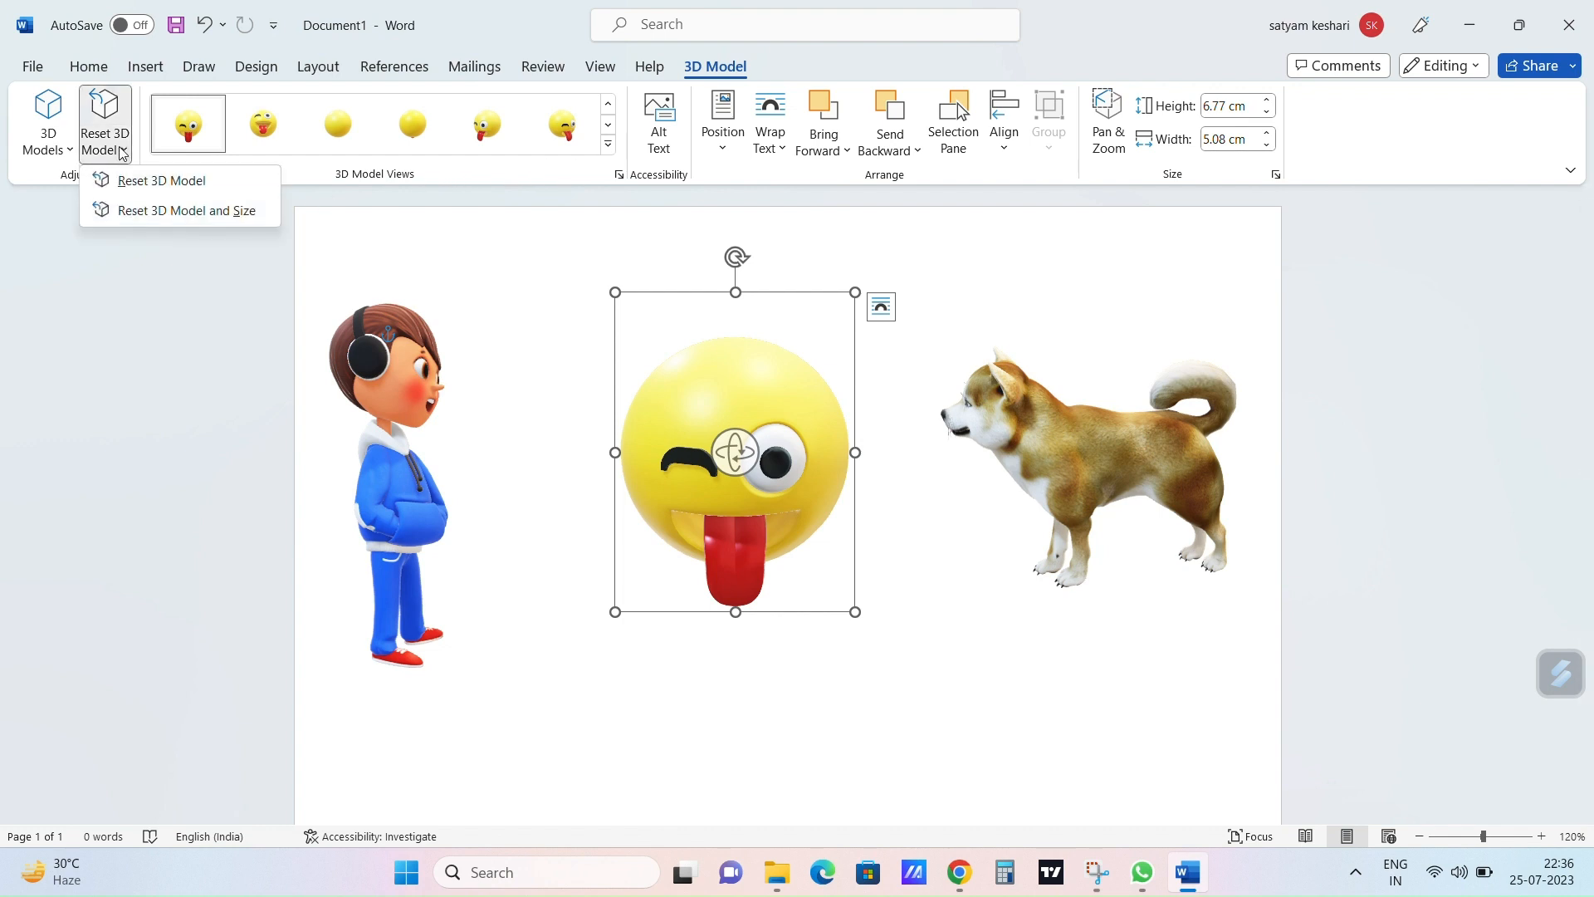
{"action": "left_click", "coordinate": [492, 229]}
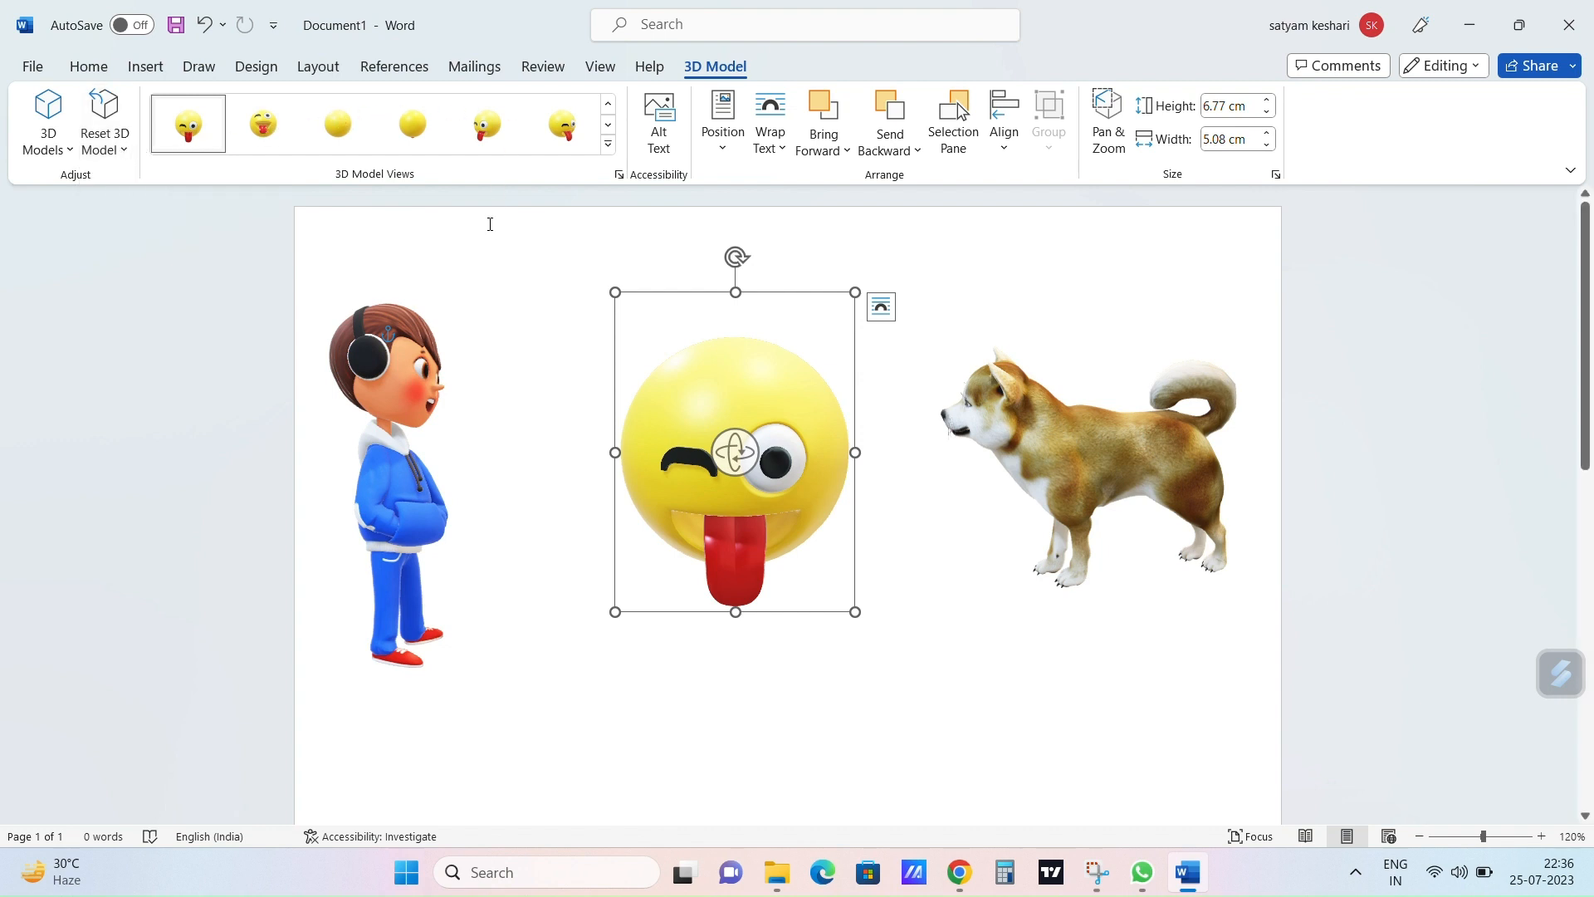